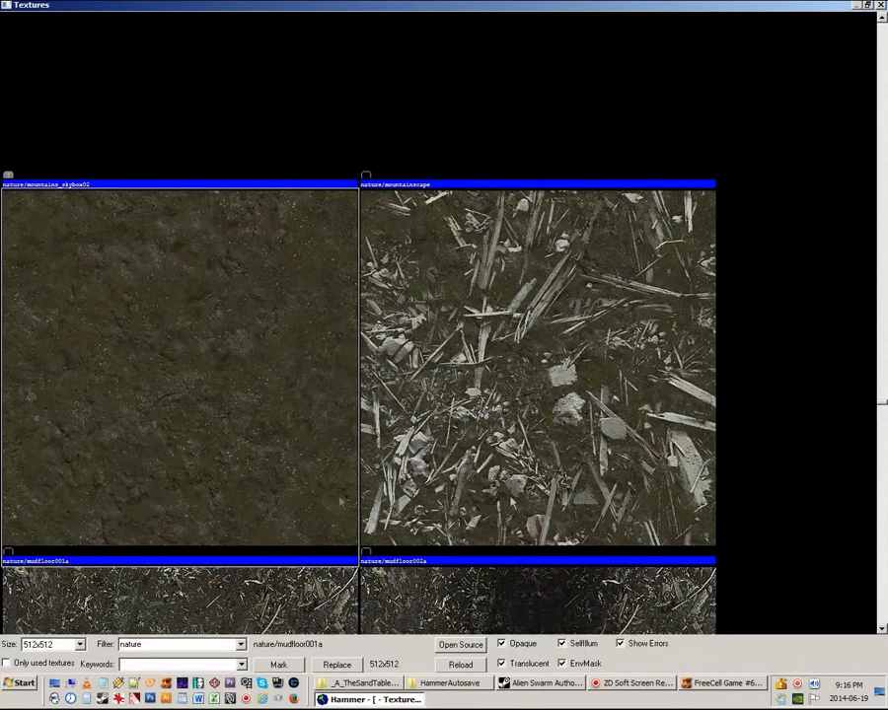
Step: Look over the nature mud floor textures around mudfloor001a and mudfloor002a in the texture browser
{"action": "left_click", "coordinate": [880, 631]}
{"action": "left_click", "coordinate": [881, 631]}
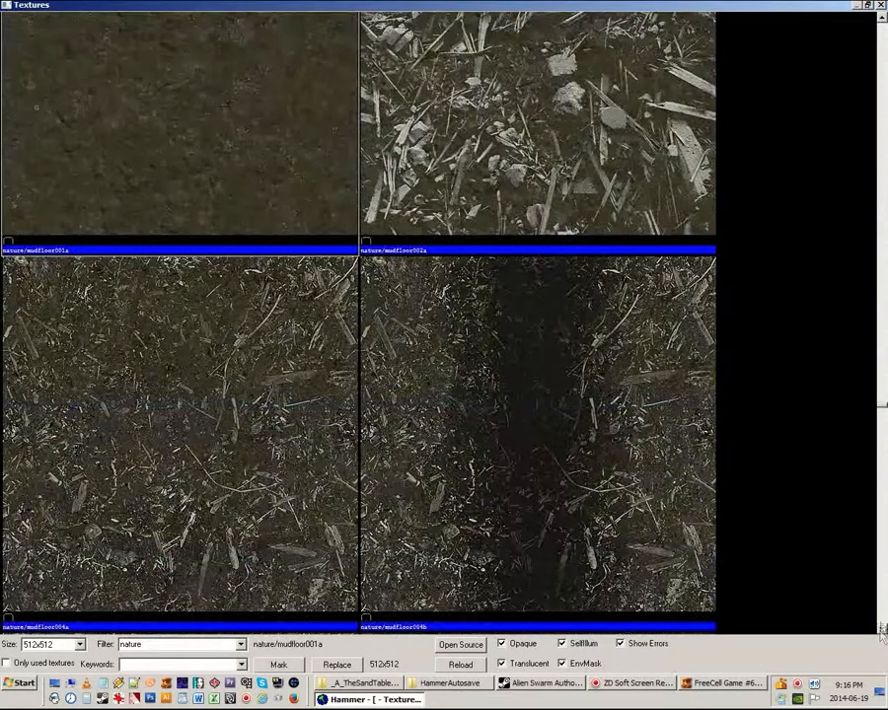
{"action": "left_click", "coordinate": [881, 17]}
{"action": "left_click", "coordinate": [880, 17]}
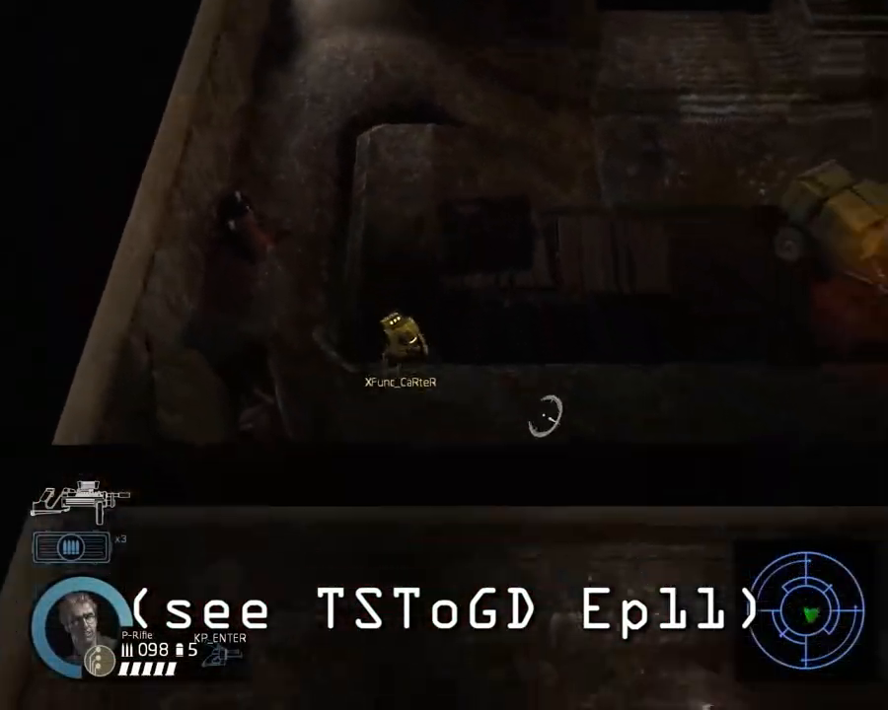
{"action": "key", "text": "a"}
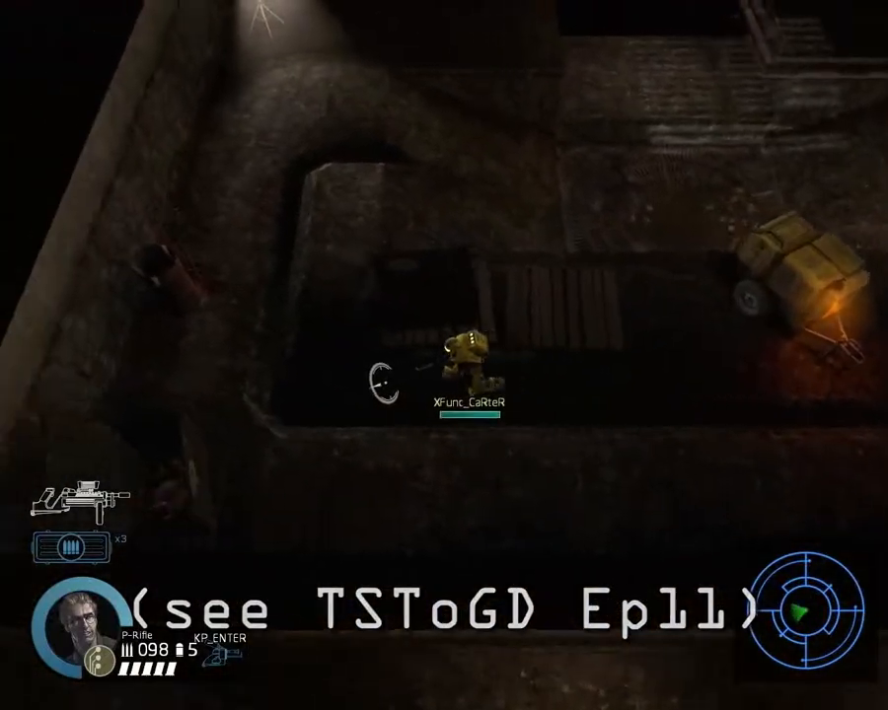
{"action": "key", "text": "w"}
{"action": "key", "text": "s"}
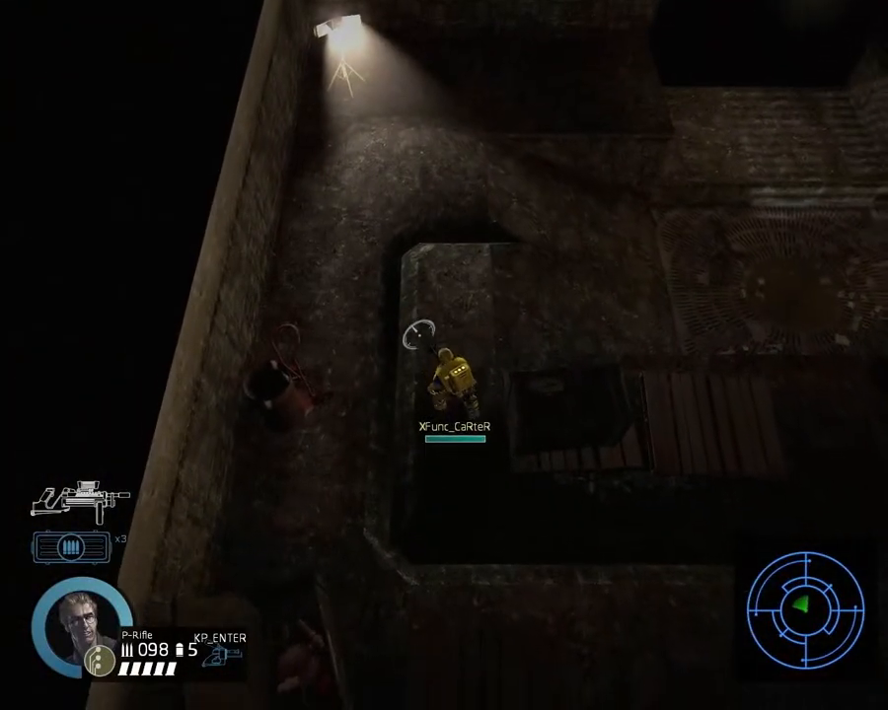
{"action": "key", "text": "d"}
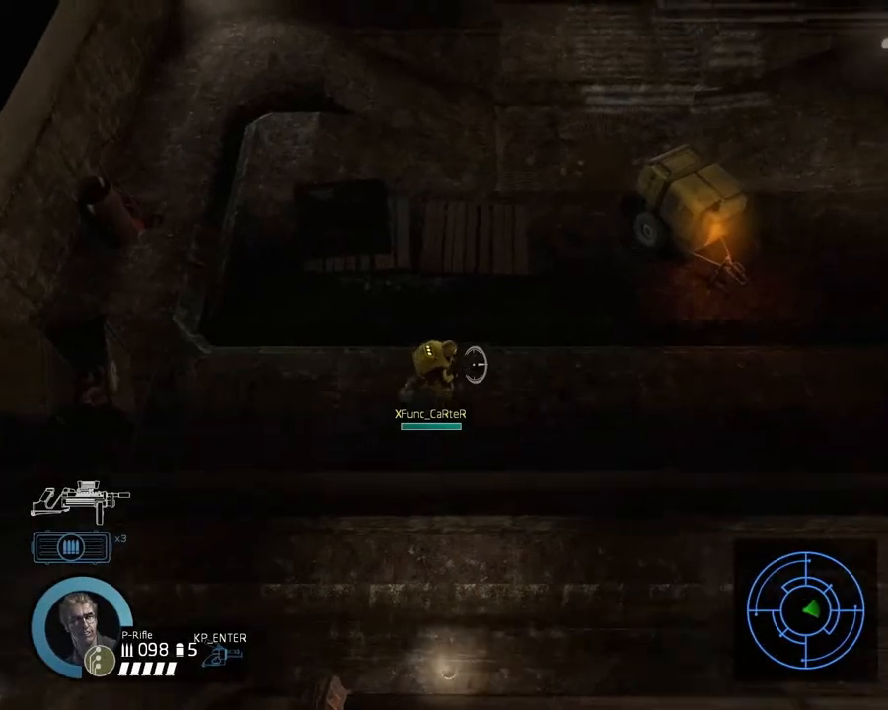
{"action": "key", "text": "w"}
{"action": "key", "text": "a"}
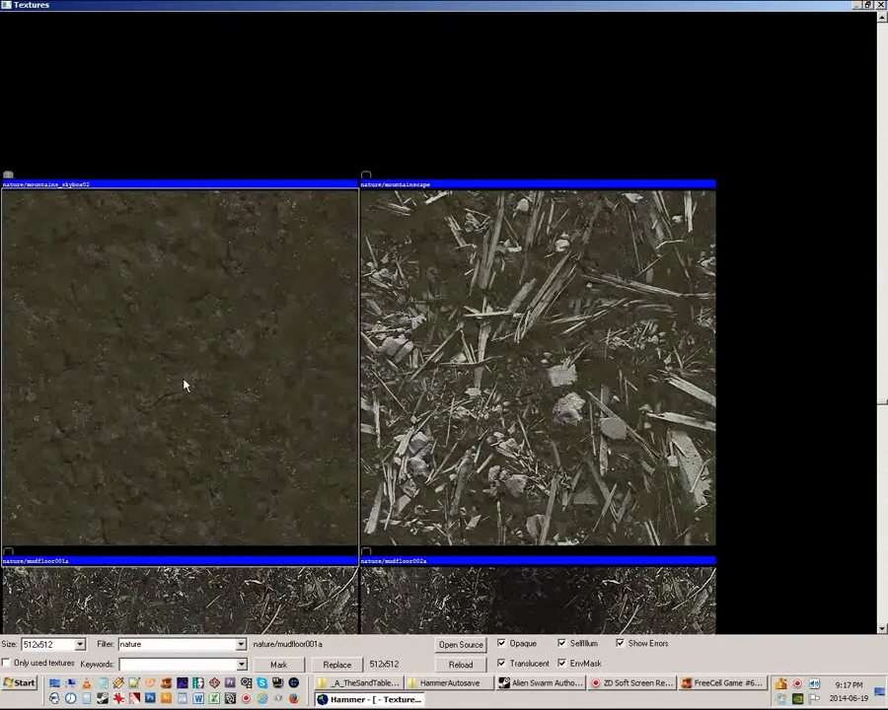
Step: Look further through the nature textures as far as mudfloor005a
{"action": "scroll", "coordinate": [883, 636], "scroll_direction": "down", "scroll_amount": 5}
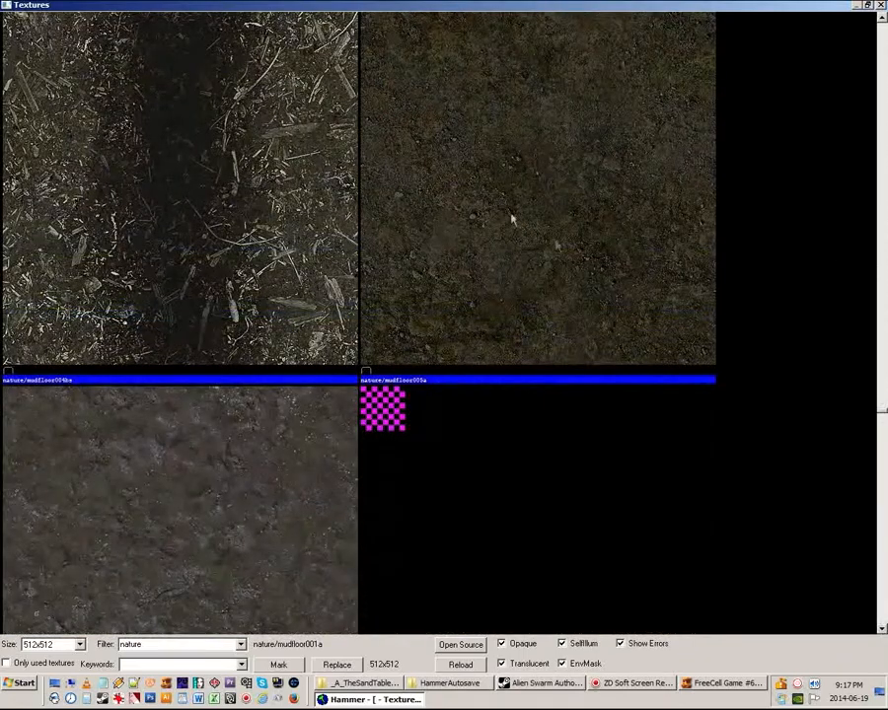
{"action": "left_click", "coordinate": [507, 212]}
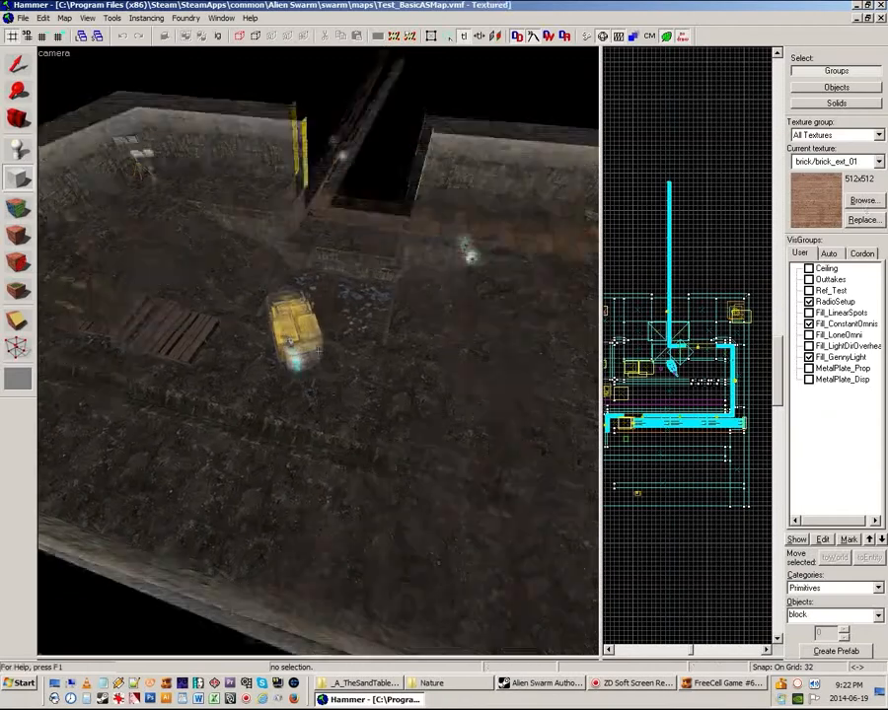
Step: Outline a 1024 by 1024 unit block over the pit area in the top view with the nature/mudfloor001a texture
{"action": "key", "text": "a"}
{"action": "key", "text": "s"}
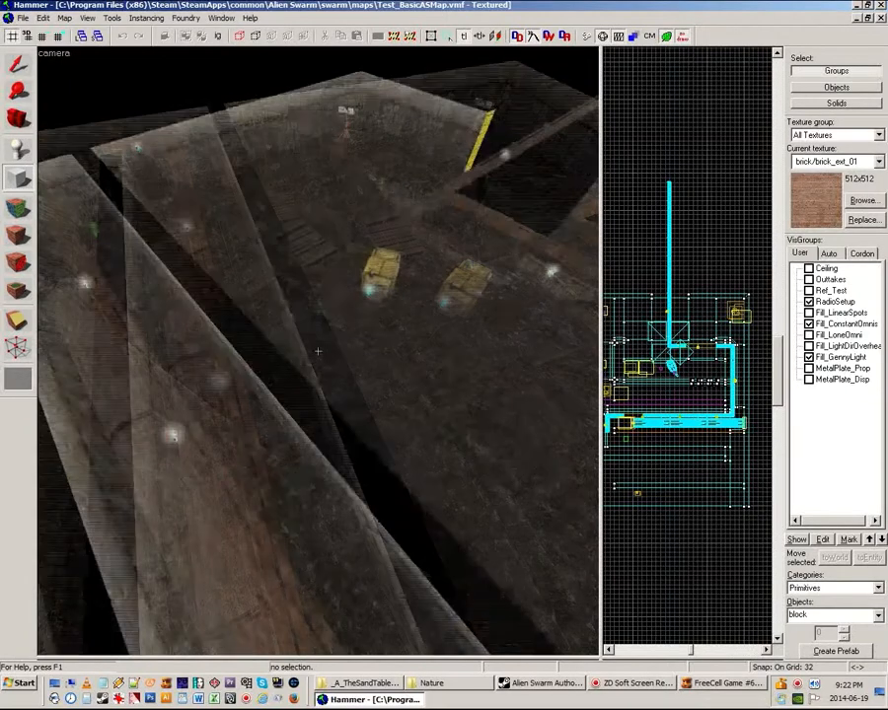
{"action": "key", "text": "z"}
{"action": "key", "text": "z"}
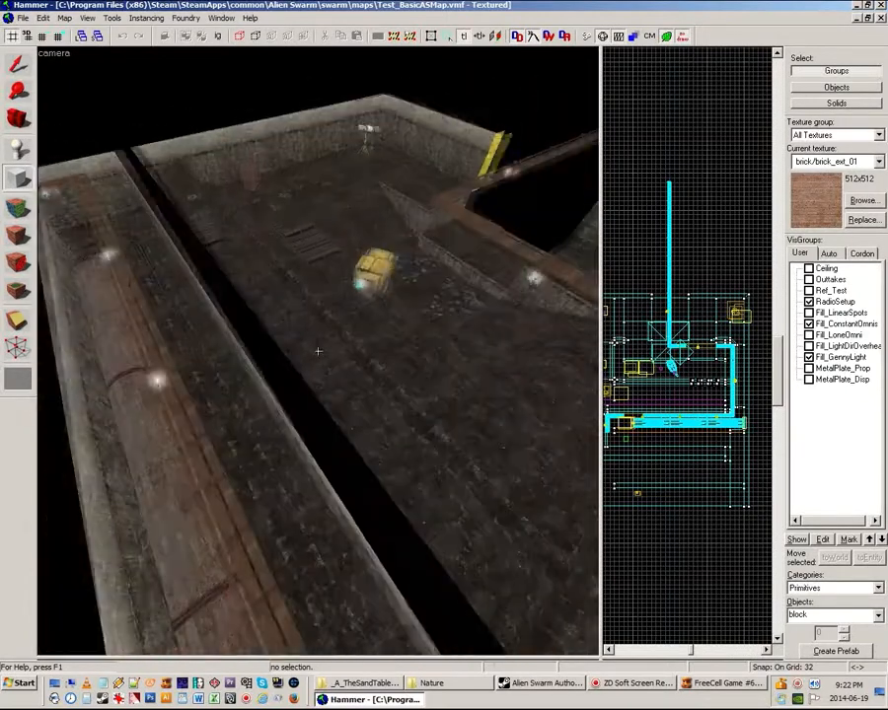
{"action": "key", "text": "z"}
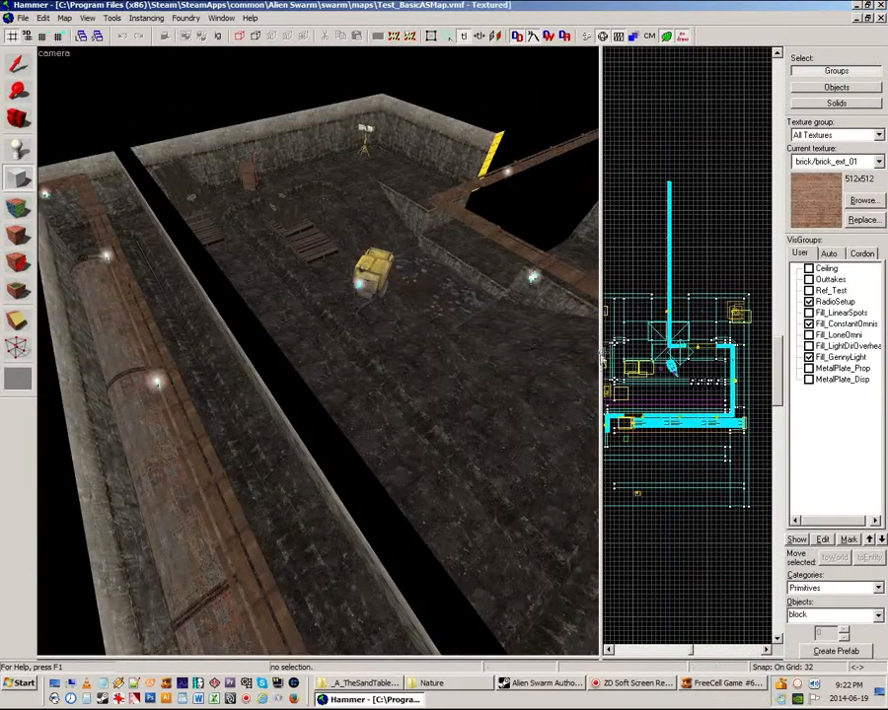
{"action": "left_click_drag", "start_coordinate": [600, 355], "coordinate": [282, 365]}
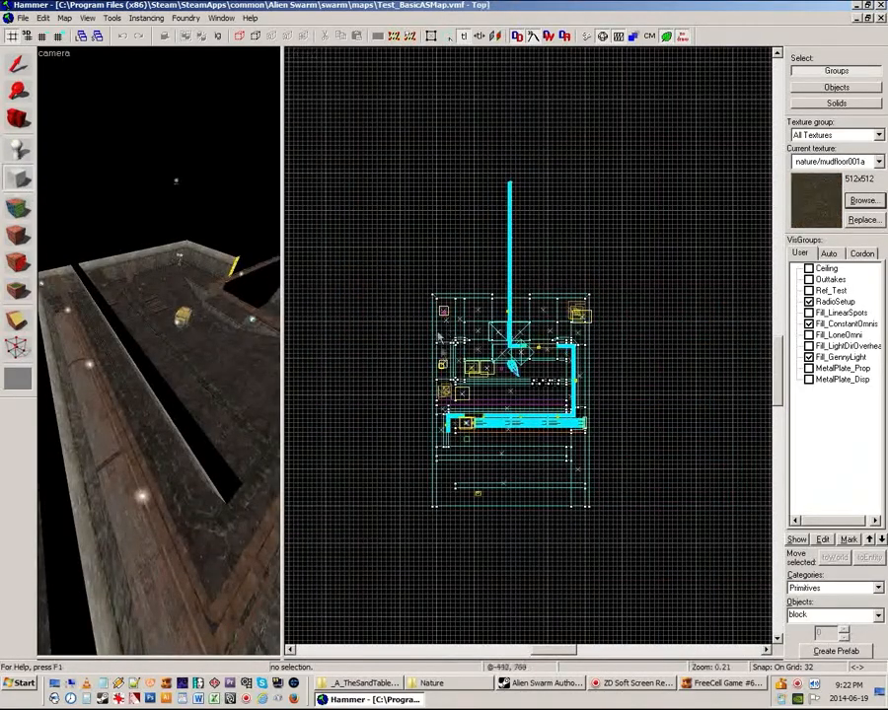
{"action": "scroll", "coordinate": [415, 286], "scroll_direction": "up", "scroll_amount": 5}
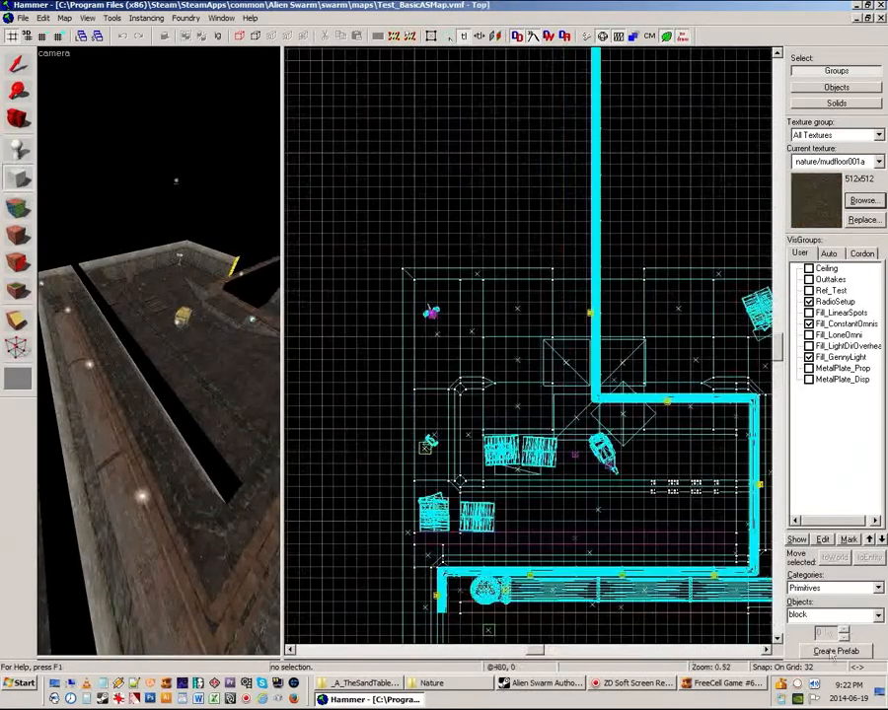
{"action": "left_click_drag", "start_coordinate": [414, 280], "coordinate": [622, 476]}
{"action": "scroll", "coordinate": [312, 121], "scroll_direction": "down", "scroll_amount": 5}
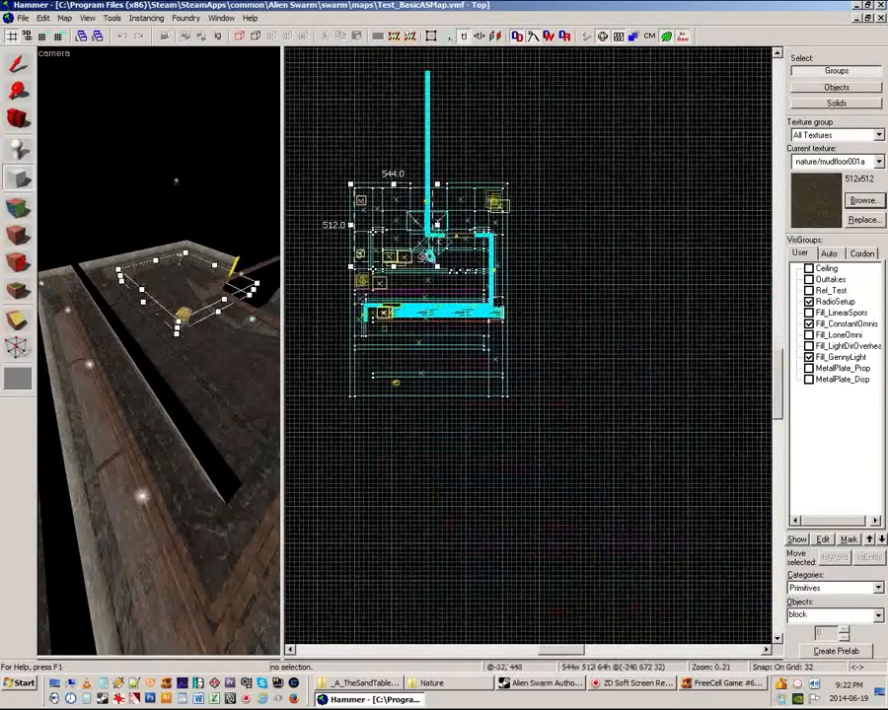
{"action": "scroll", "coordinate": [432, 264], "scroll_direction": "up", "scroll_amount": 2}
{"action": "left_click_drag", "start_coordinate": [440, 278], "coordinate": [537, 374]}
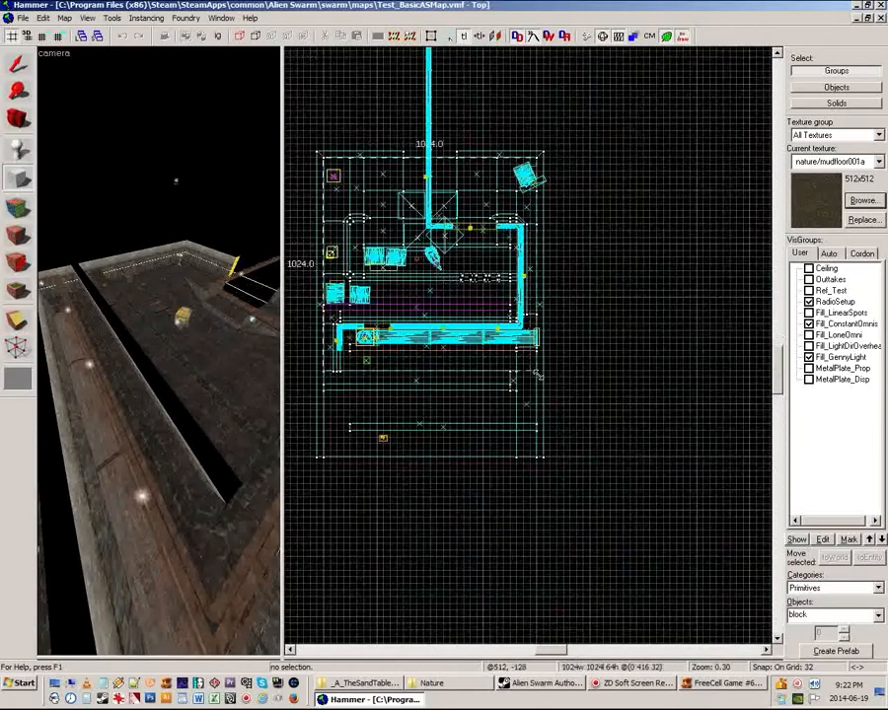
Step: Adjust the block's height to 192 units in the front view, with its upper edge at floor level, and create it
{"action": "left_click_drag", "start_coordinate": [281, 337], "coordinate": [355, 337]}
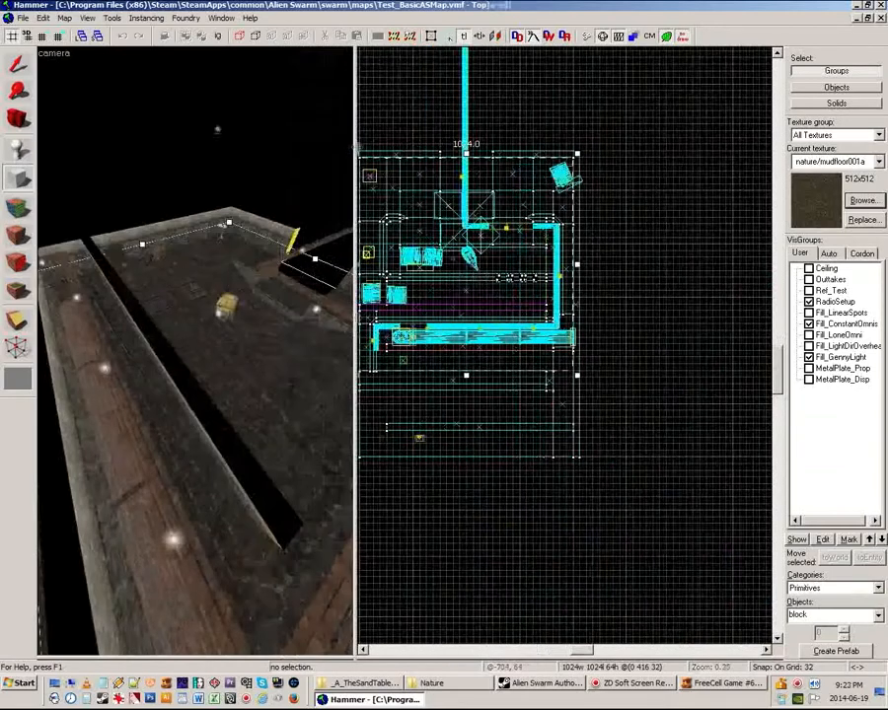
{"action": "left_click", "coordinate": [376, 52]}
{"action": "left_click", "coordinate": [386, 78]}
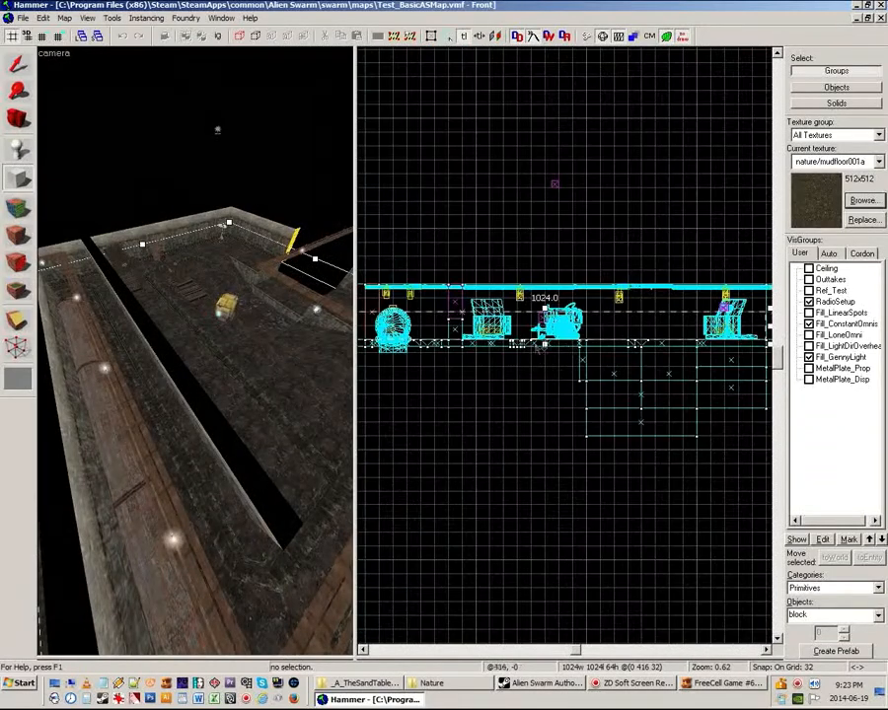
{"action": "left_click_drag", "start_coordinate": [545, 342], "coordinate": [550, 426]}
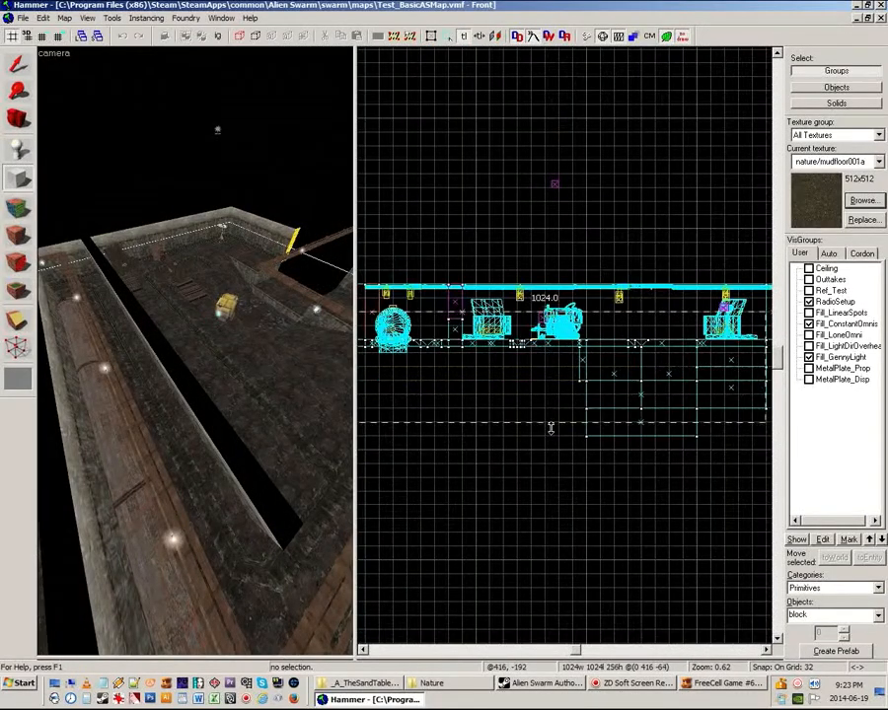
{"action": "left_click_drag", "start_coordinate": [545, 309], "coordinate": [545, 323]}
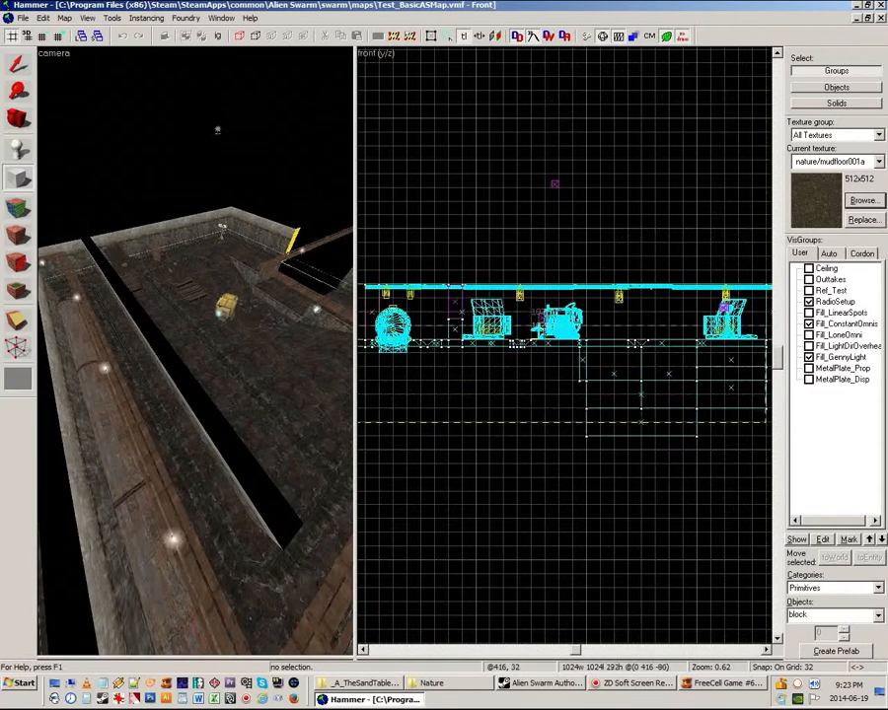
{"action": "scroll", "coordinate": [608, 339], "scroll_direction": "up", "scroll_amount": 5}
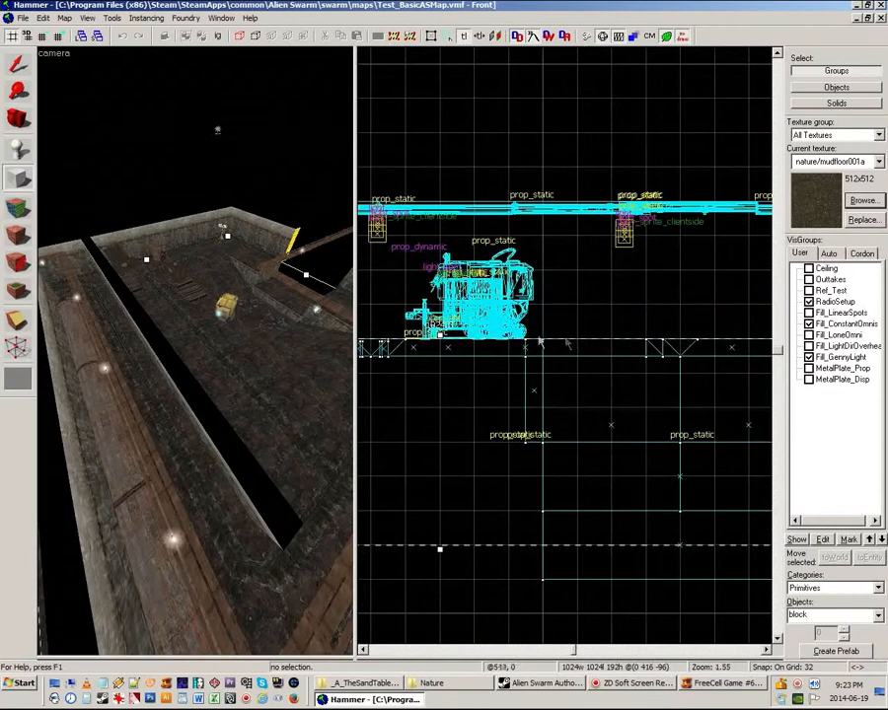
{"action": "key", "text": "Return"}
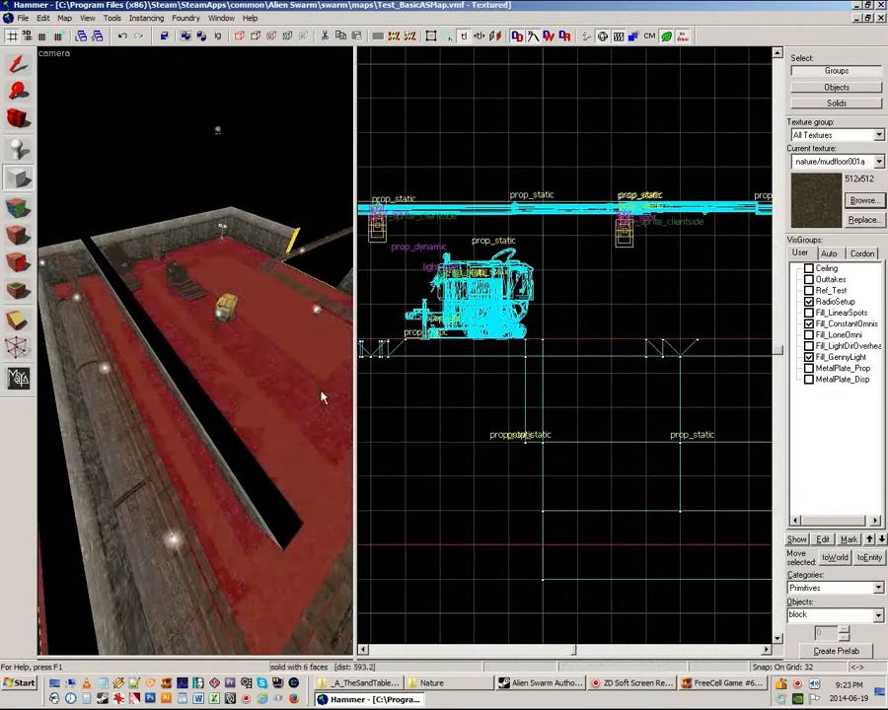
Step: Create a power 3 displacement on the upper face of the new mud floor block
{"action": "left_click_drag", "start_coordinate": [356, 387], "coordinate": [556, 396]}
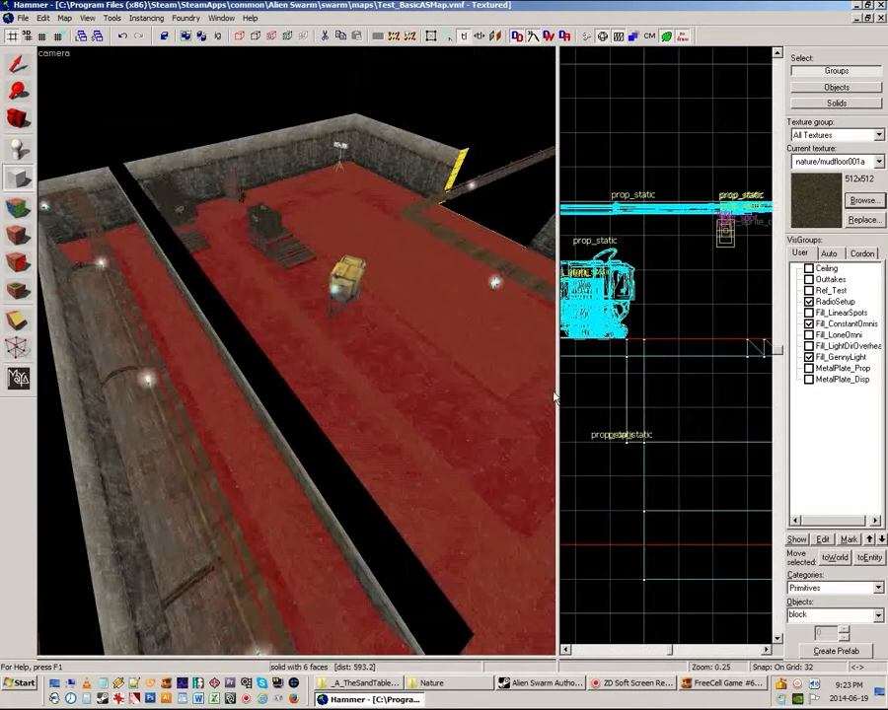
{"action": "key", "text": "Escape"}
{"action": "key", "text": "z"}
{"action": "key", "text": "w"}
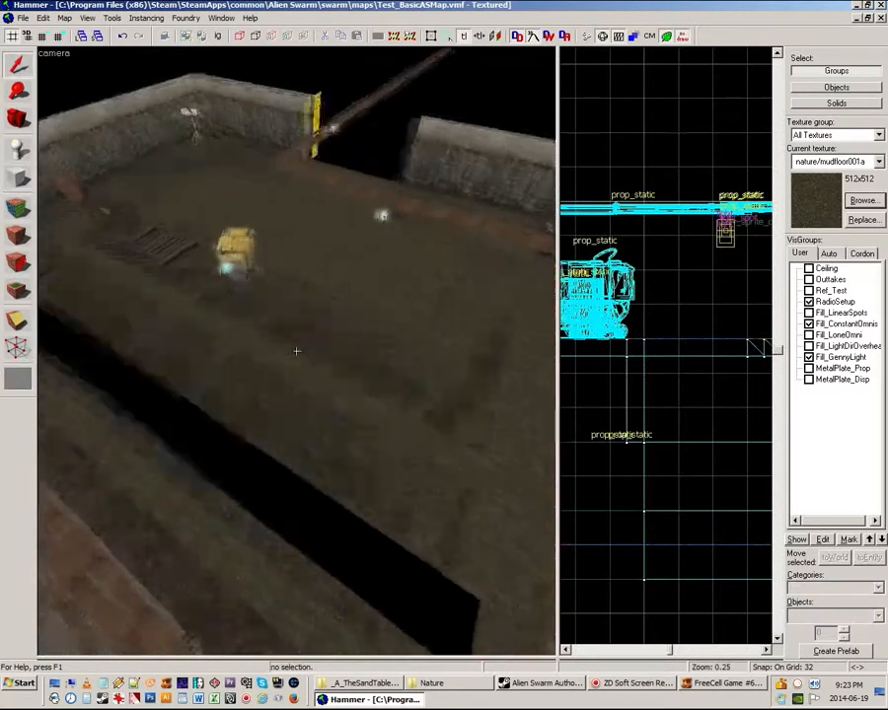
{"action": "key", "text": "z"}
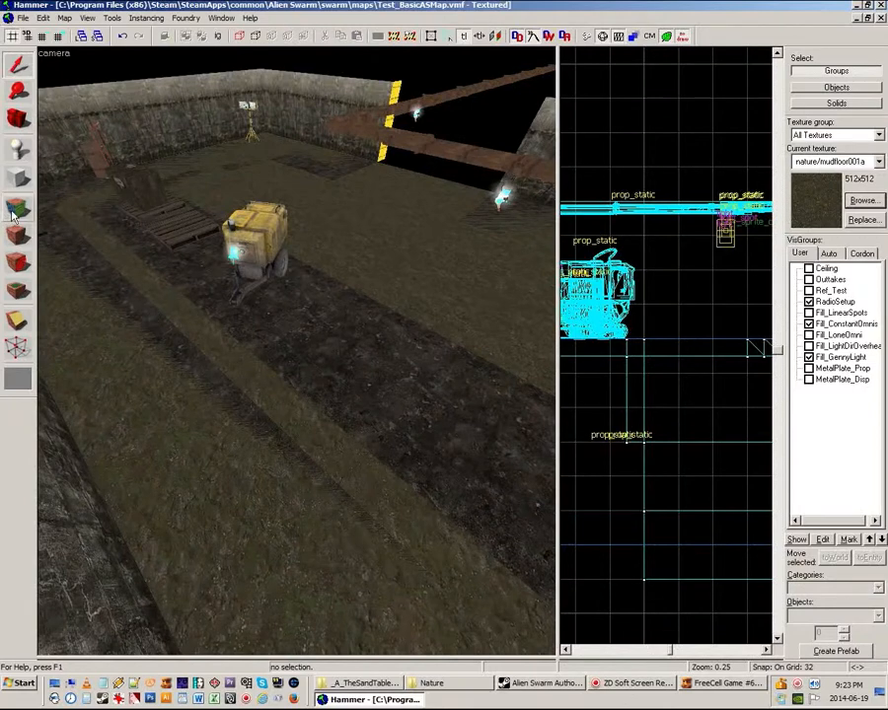
{"action": "left_click", "coordinate": [17, 210]}
{"action": "left_click", "coordinate": [250, 389]}
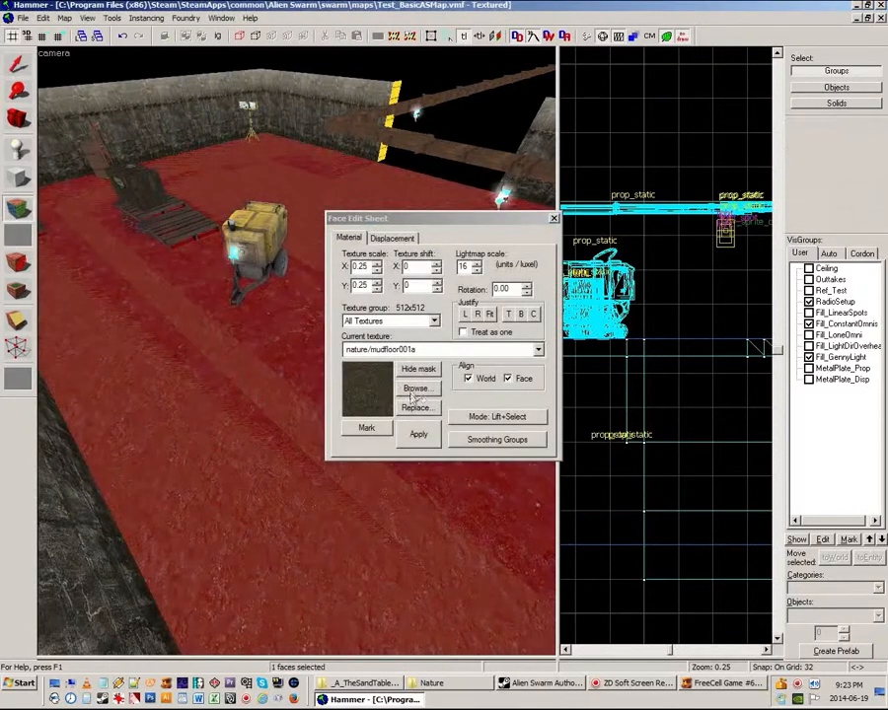
{"action": "left_click", "coordinate": [393, 238]}
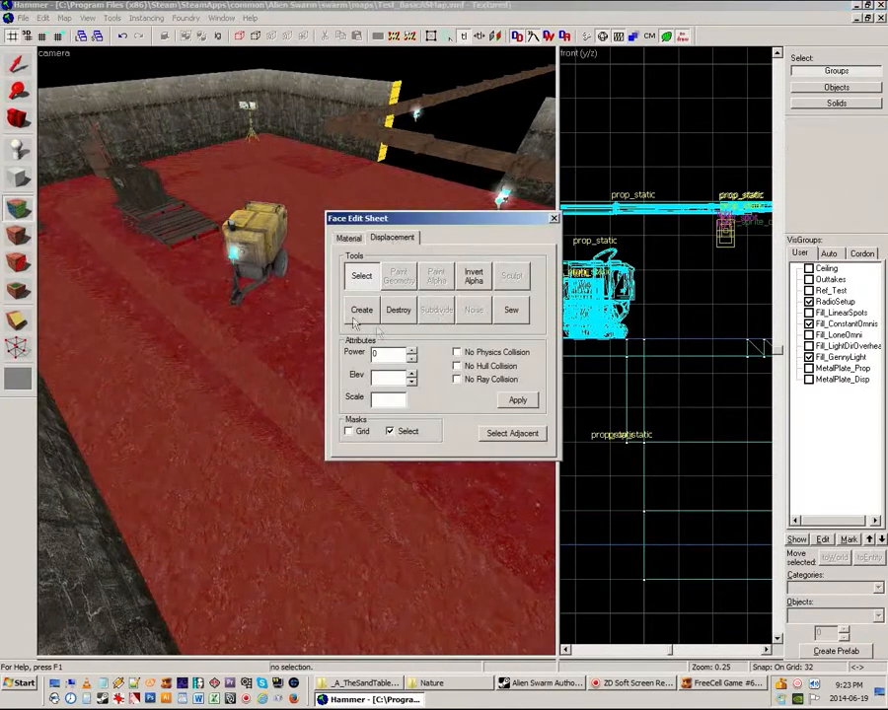
{"action": "left_click", "coordinate": [362, 310]}
{"action": "left_click", "coordinate": [422, 353]}
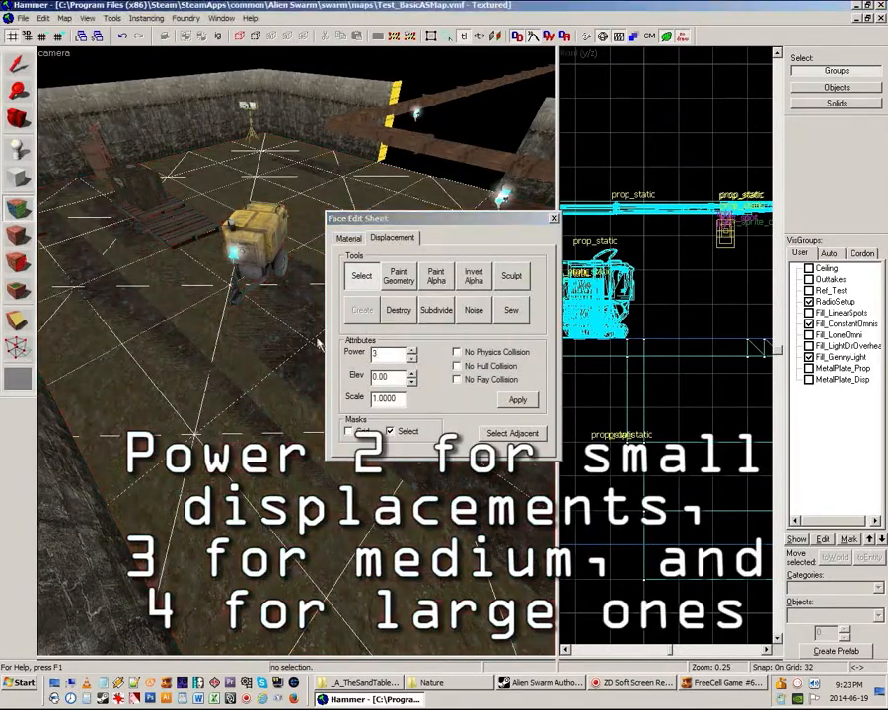
Step: Set up Paint Geometry for the displacement with the Z-Axis and a spatial radius of 30
{"action": "mouse_move", "coordinate": [431, 218]}
{"action": "left_mouse_down"}
{"action": "mouse_move", "coordinate": [667, 213]}
{"action": "mouse_move", "coordinate": [698, 251]}
{"action": "left_mouse_up"}
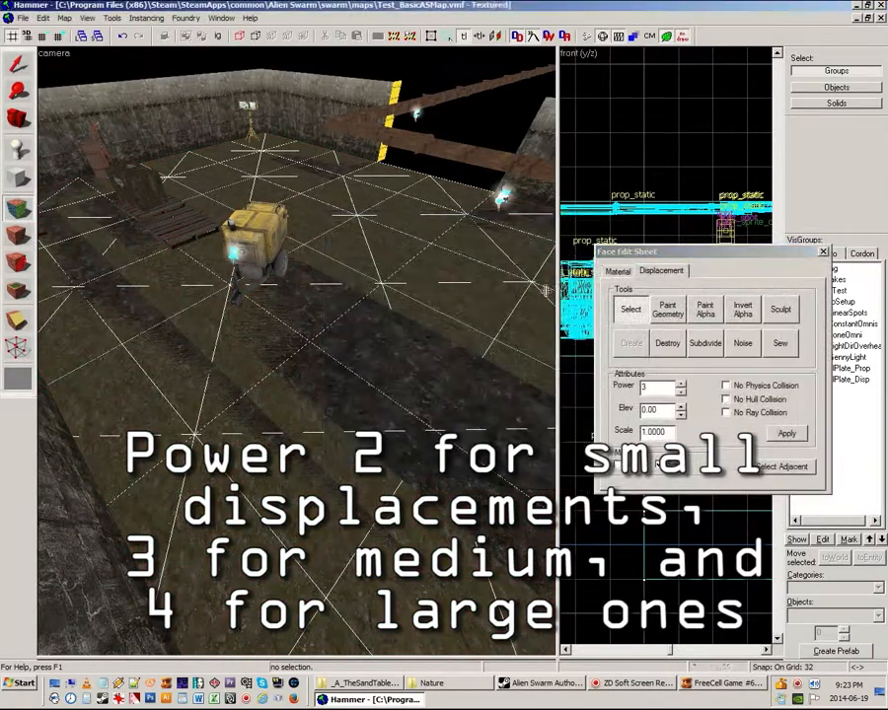
{"action": "left_click", "coordinate": [665, 309]}
{"action": "left_click", "coordinate": [747, 324]}
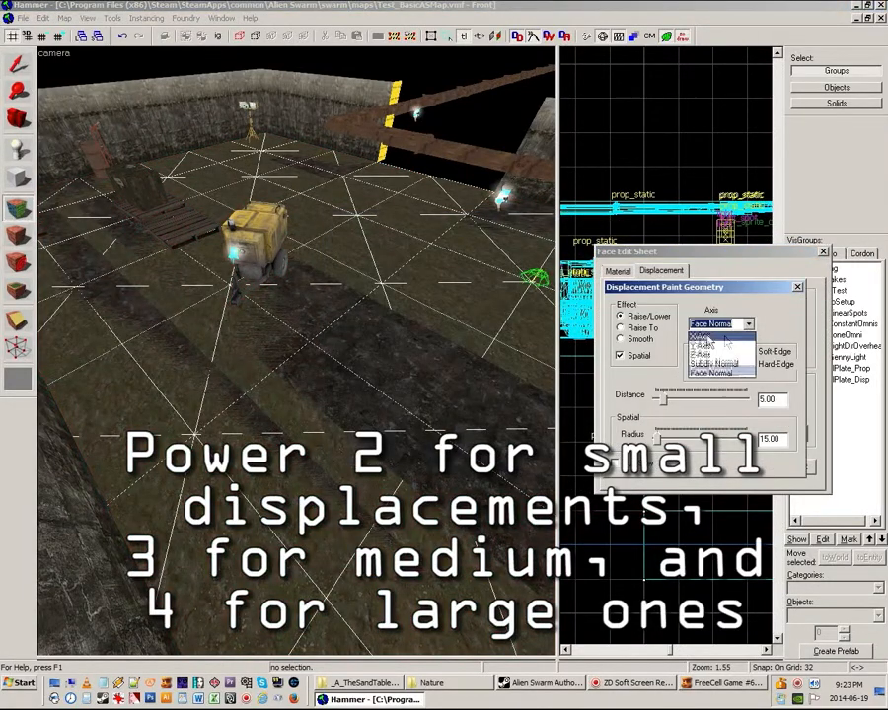
{"action": "left_click", "coordinate": [712, 352]}
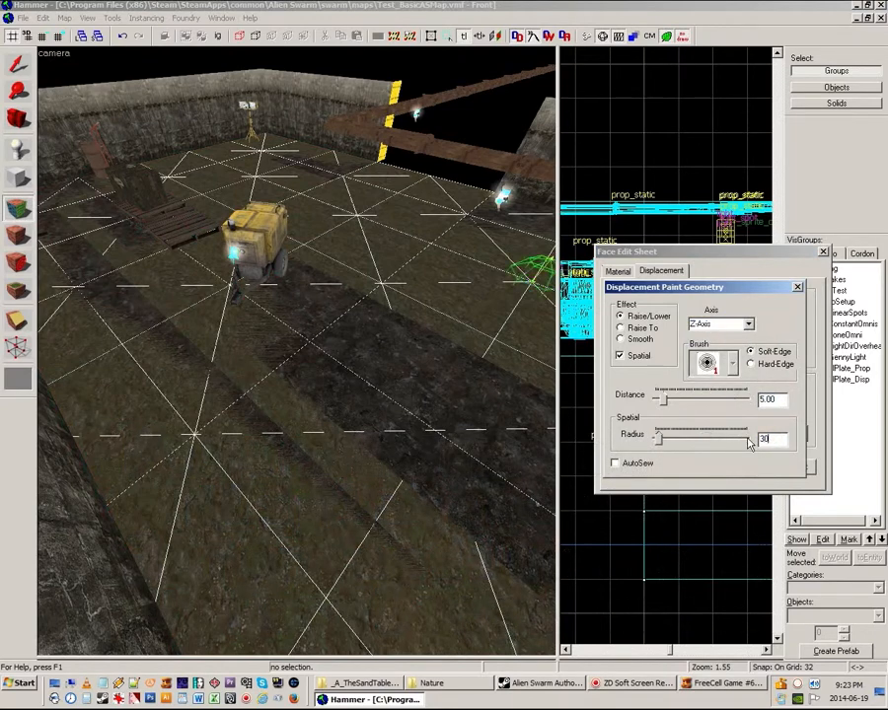
Step: Lower the displacement around the yellow generator with the Raise/Lower geometry brush
{"action": "key", "text": "z"}
{"action": "key", "text": "w"}
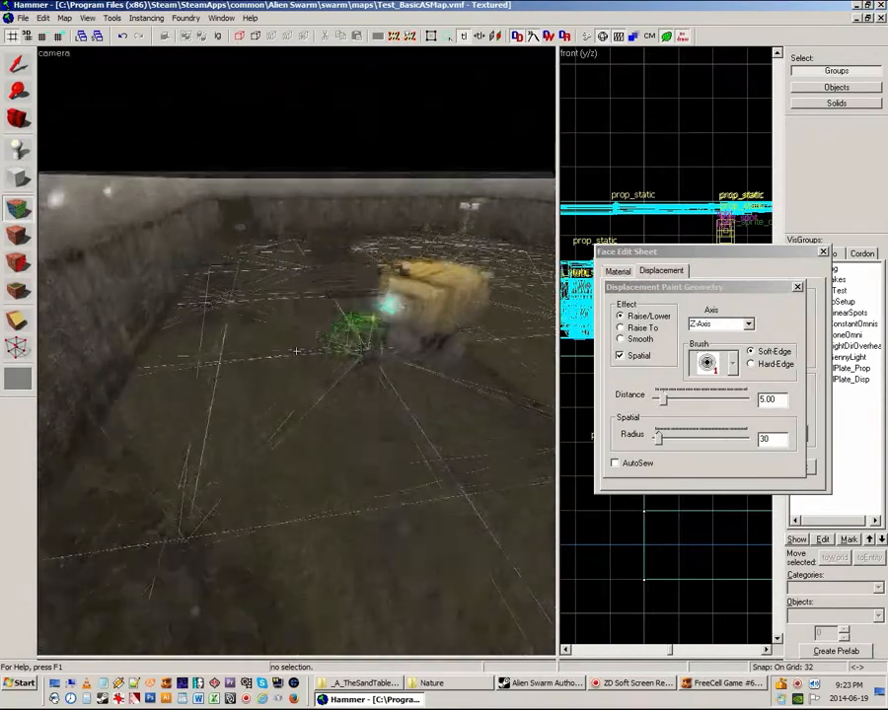
{"action": "key", "text": "z"}
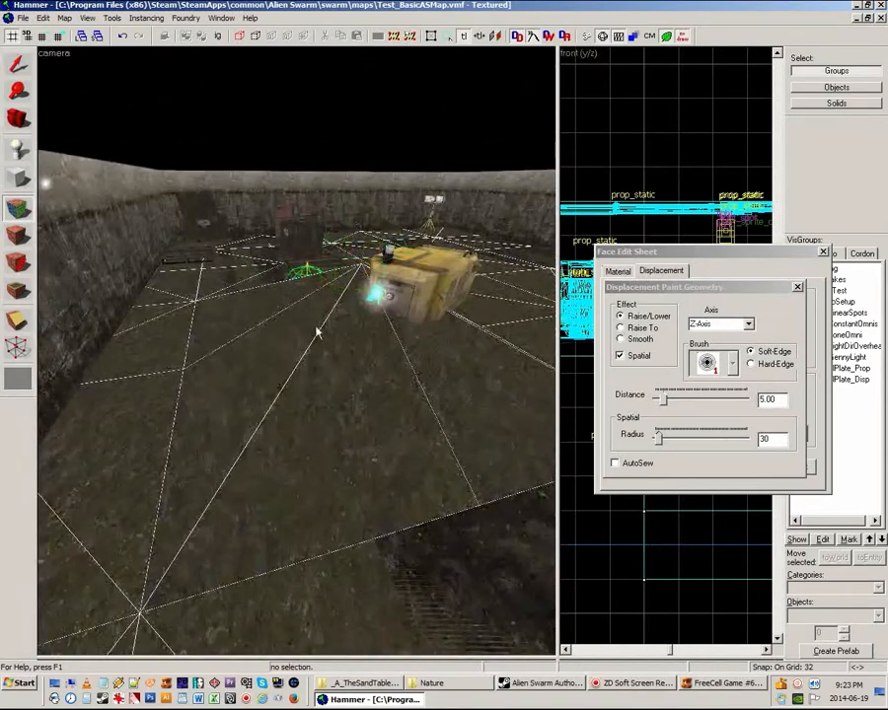
{"action": "right_click_drag", "start_coordinate": [350, 316], "coordinate": [341, 328]}
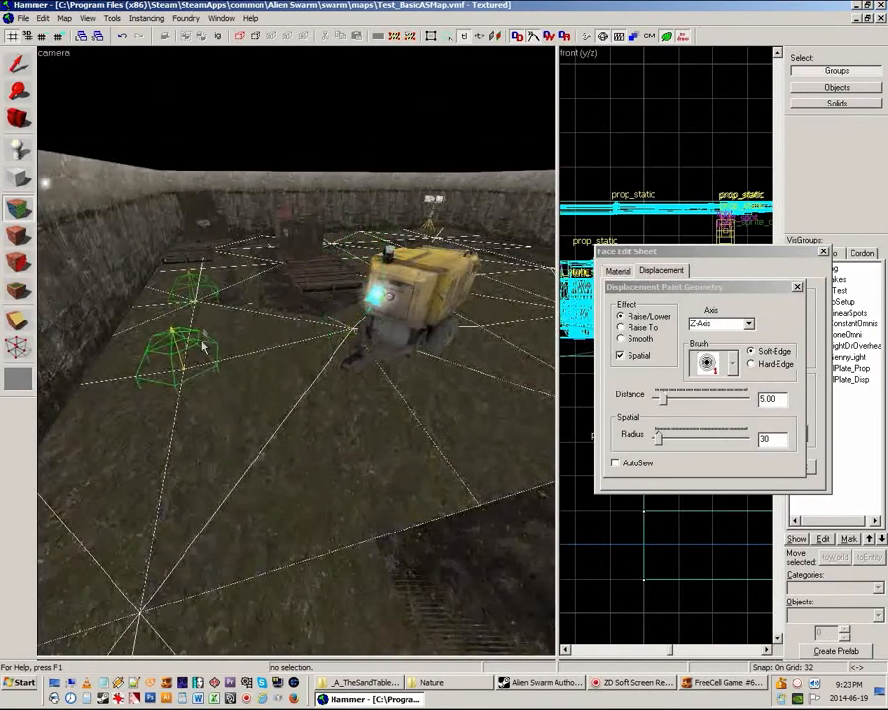
Step: Set the paint distance to 1 and raise the mud around the wooden pallets in the corner by the wall
{"action": "left_click_drag", "start_coordinate": [782, 399], "coordinate": [674, 402]}
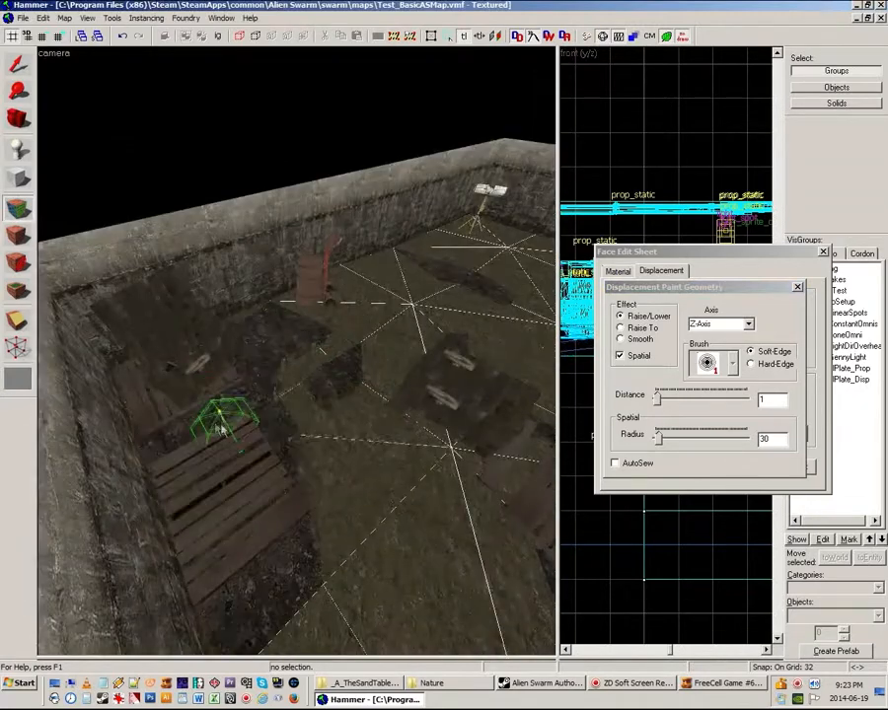
{"action": "left_click", "coordinate": [189, 415]}
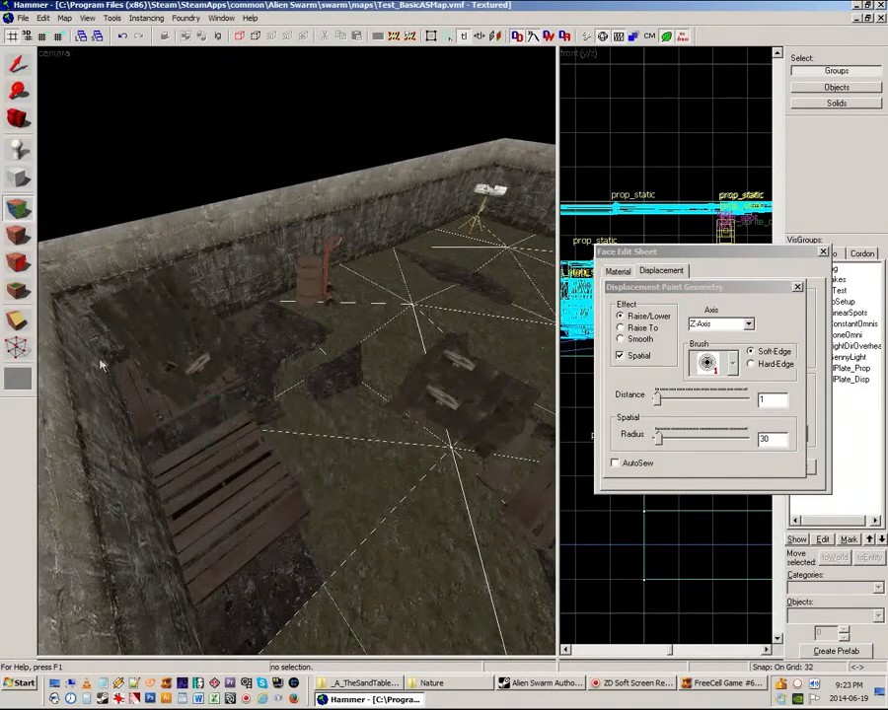
{"action": "left_click_drag", "start_coordinate": [176, 602], "coordinate": [163, 553]}
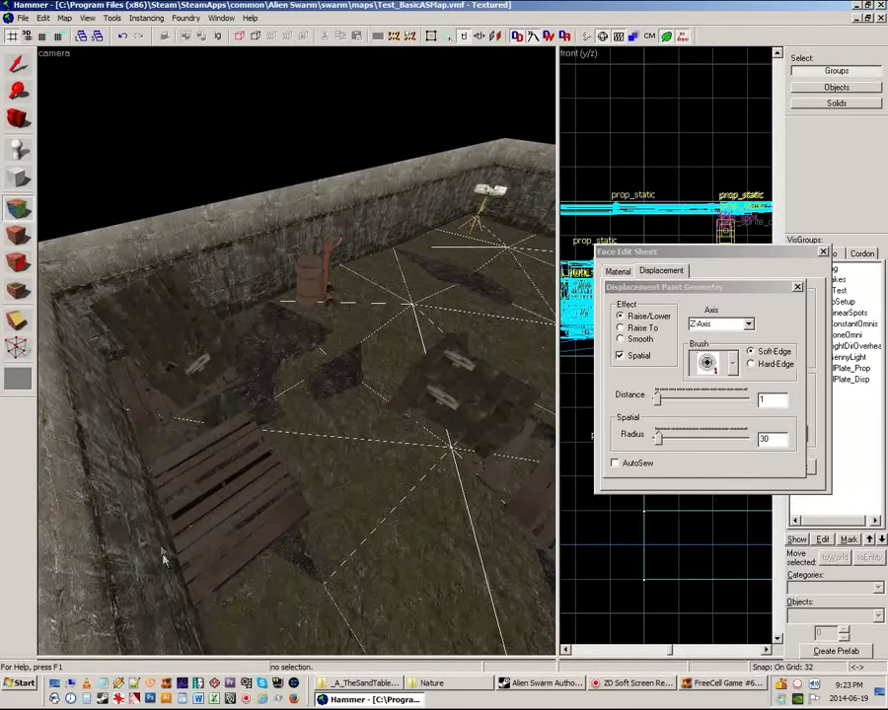
Step: Raise the mud displacement along the base of the long concrete wall opposite the yellow generator
{"action": "mouse_move", "coordinate": [358, 305]}
{"action": "right_mouse_down"}
{"action": "mouse_move", "coordinate": [336, 447]}
{"action": "mouse_move", "coordinate": [454, 460]}
{"action": "right_mouse_up"}
{"action": "scroll", "coordinate": [578, 479], "scroll_direction": "up", "scroll_amount": 1}
{"action": "key", "text": "z"}
{"action": "key", "text": "w"}
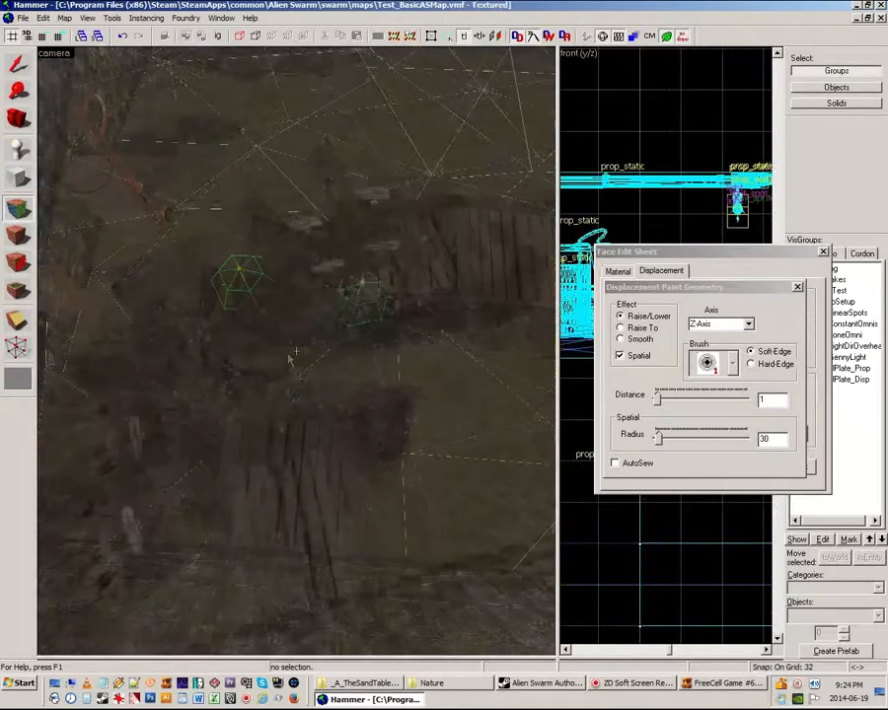
{"action": "key", "text": "z"}
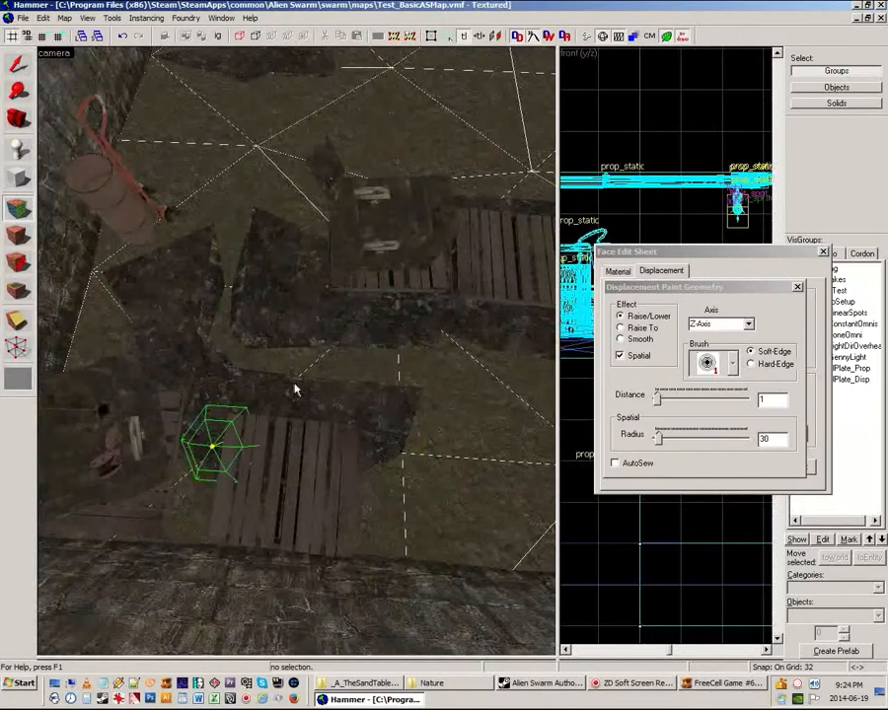
{"action": "key", "text": "z"}
{"action": "key", "text": "s"}
{"action": "key", "text": "z"}
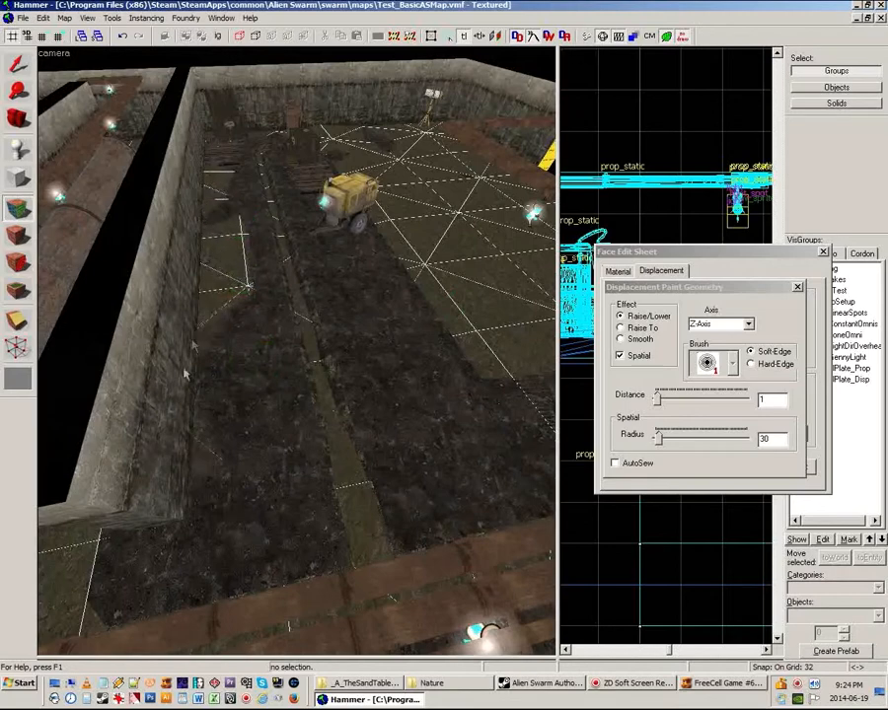
{"action": "mouse_move", "coordinate": [204, 445]}
{"action": "left_mouse_down"}
{"action": "mouse_move", "coordinate": [181, 420]}
{"action": "mouse_move", "coordinate": [87, 557]}
{"action": "mouse_move", "coordinate": [164, 514]}
{"action": "left_mouse_up"}
Step: Raise and lower points of the mud beside the long wall to shape an uneven patch there
{"action": "key", "text": "z"}
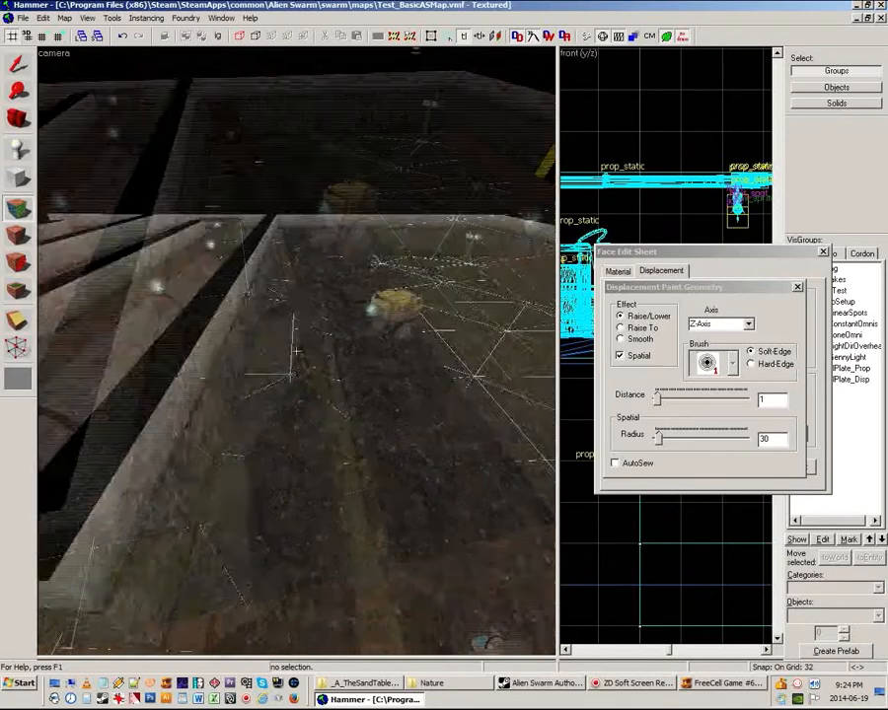
{"action": "key", "text": "w"}
{"action": "key", "text": "z"}
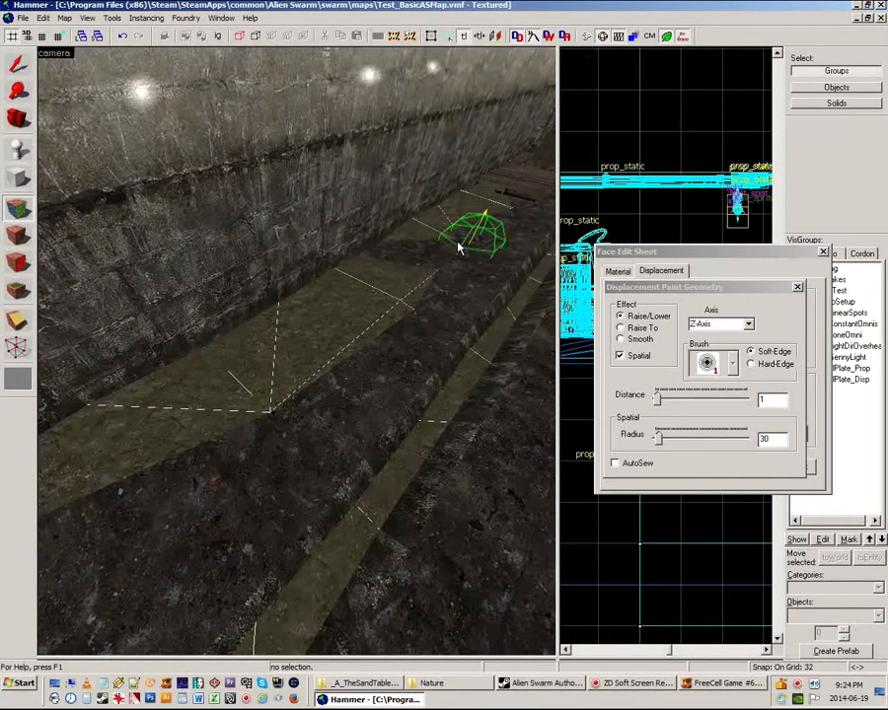
{"action": "key", "text": "z"}
{"action": "key", "text": "s"}
{"action": "key", "text": "z"}
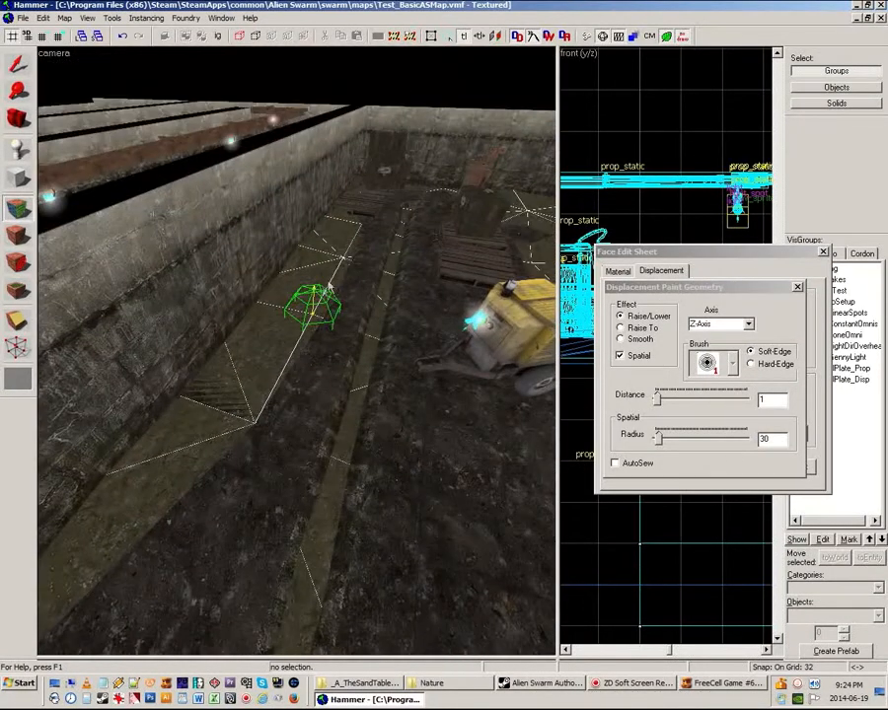
{"action": "right_click", "coordinate": [339, 263]}
{"action": "right_click", "coordinate": [338, 263]}
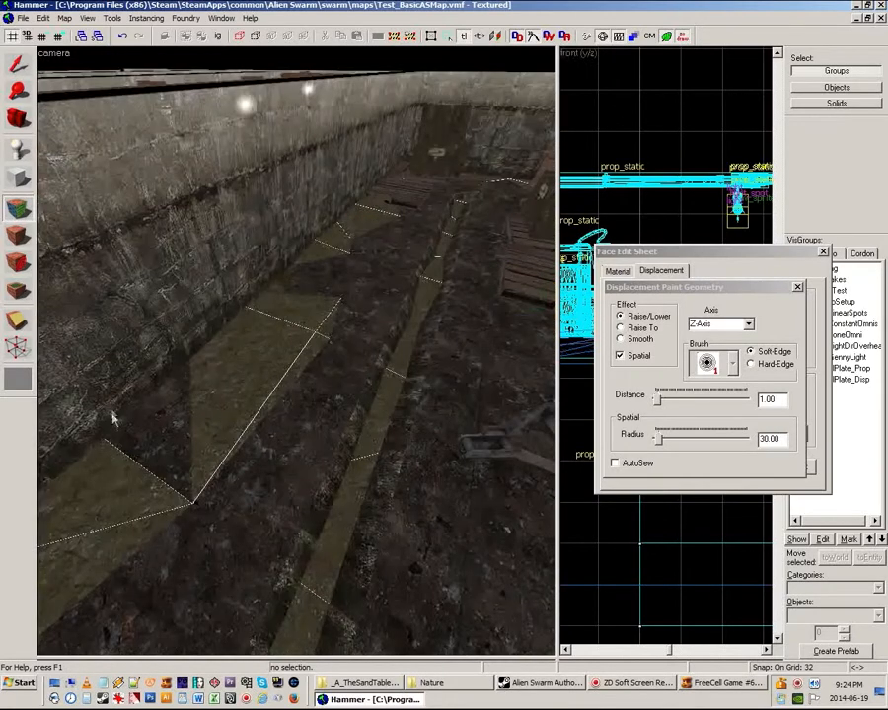
{"action": "left_click", "coordinate": [110, 424]}
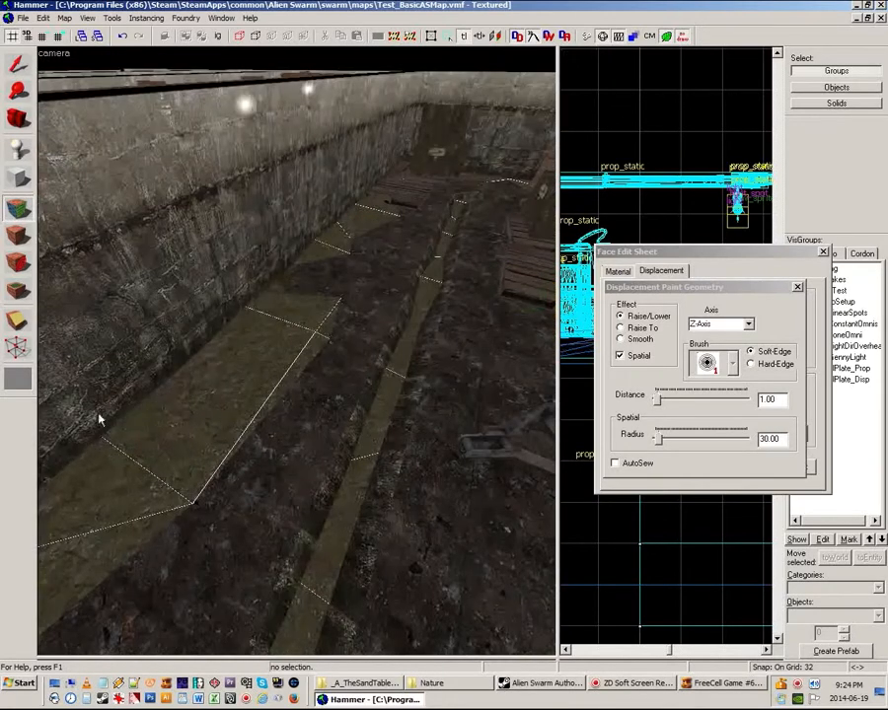
{"action": "right_click", "coordinate": [167, 490]}
{"action": "left_click", "coordinate": [158, 479]}
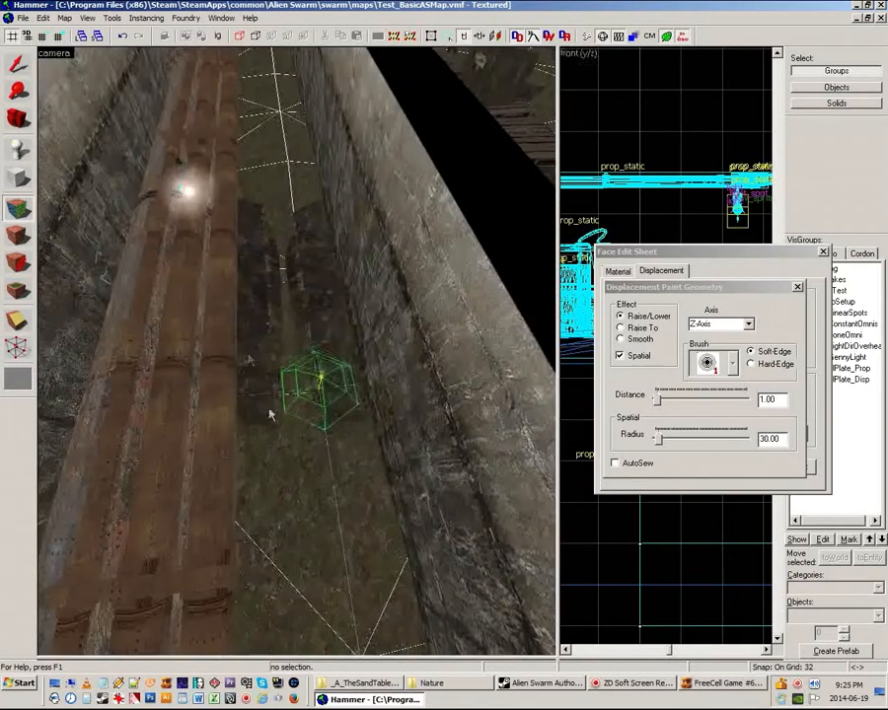
Step: Lower the mud in the narrow corridor beside the rusty metal structure and finish painting the displacement
{"action": "mouse_move", "coordinate": [270, 411]}
{"action": "right_mouse_down"}
{"action": "mouse_move", "coordinate": [268, 157]}
{"action": "mouse_move", "coordinate": [252, 128]}
{"action": "mouse_move", "coordinate": [264, 409]}
{"action": "mouse_move", "coordinate": [291, 623]}
{"action": "right_mouse_up"}
{"action": "key", "text": "z"}
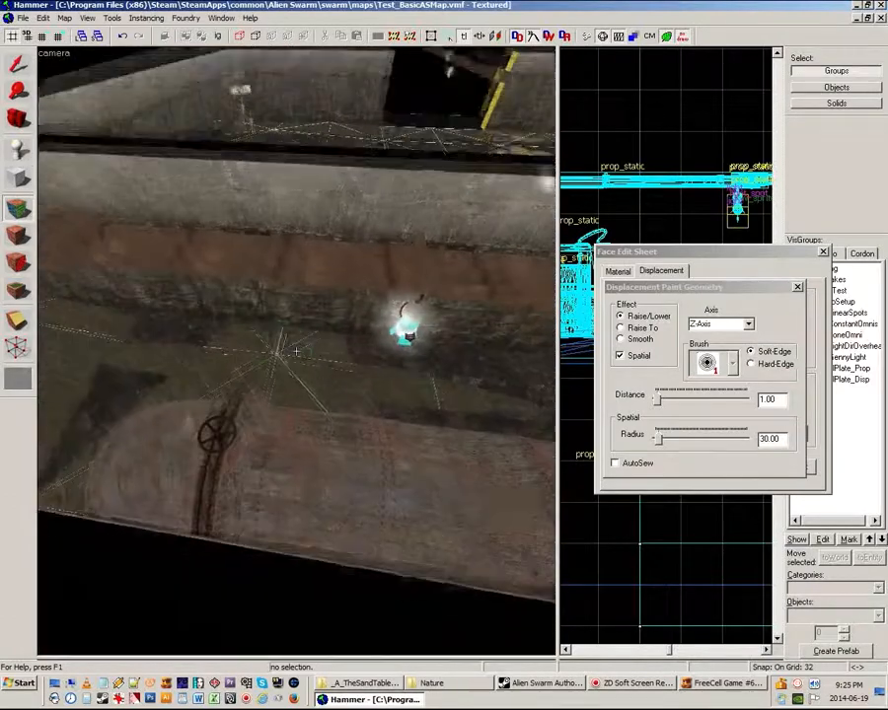
{"action": "key", "text": "z"}
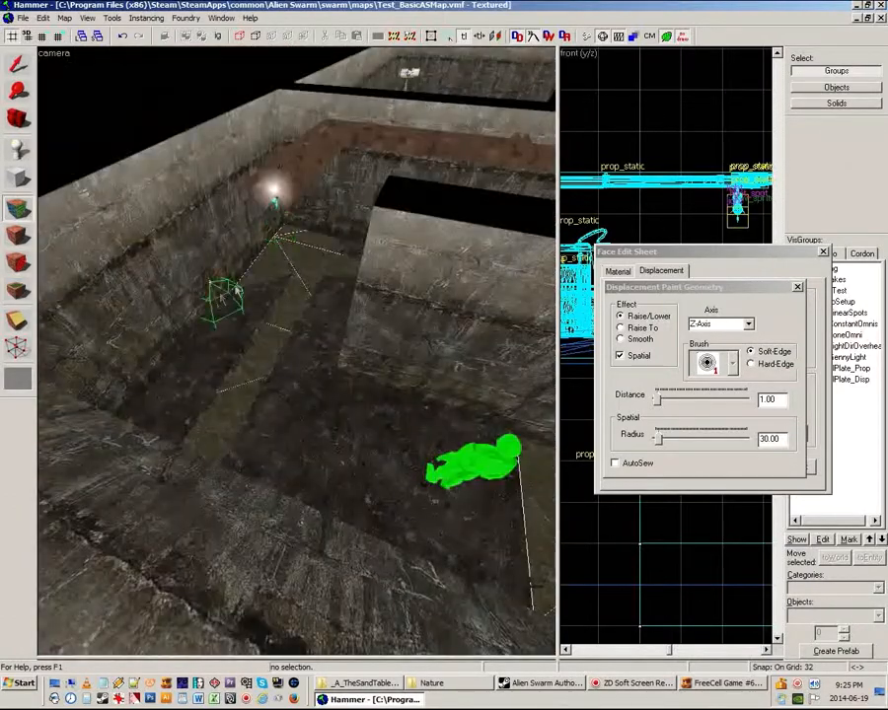
{"action": "left_click", "coordinate": [796, 288]}
{"action": "left_click", "coordinate": [822, 252]}
Step: Examine the sculpted mud floor along the corridors, around the pallets and near the yellow generator
{"action": "key", "text": "z"}
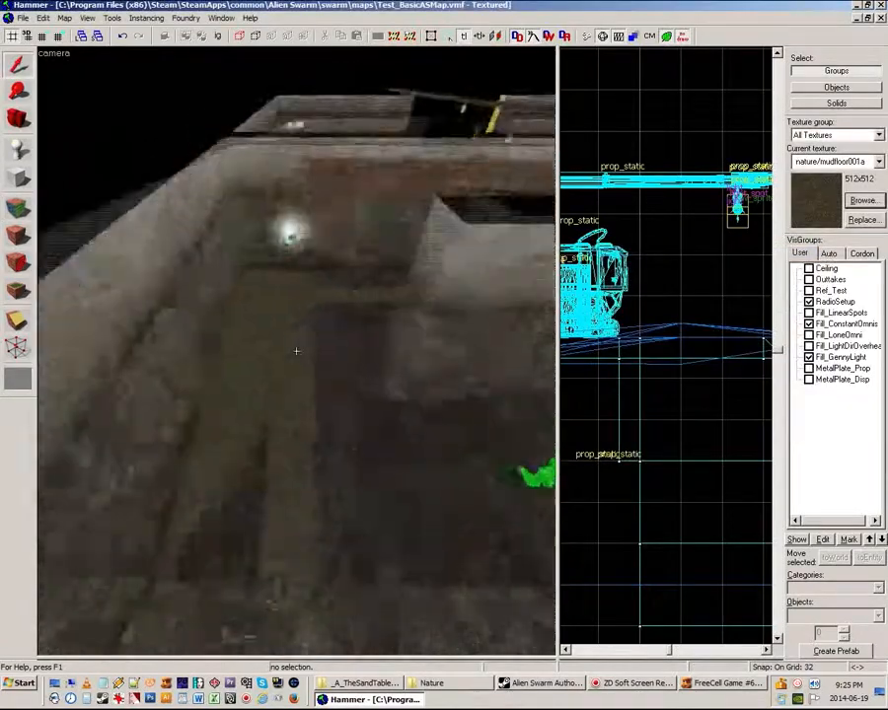
{"action": "key", "text": "w"}
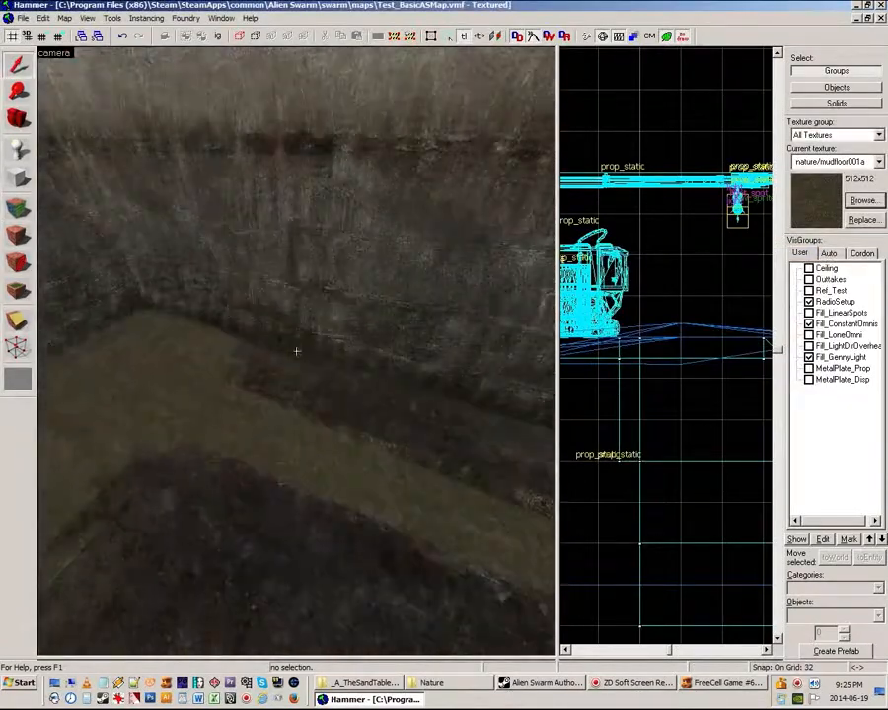
{"action": "key", "text": "s"}
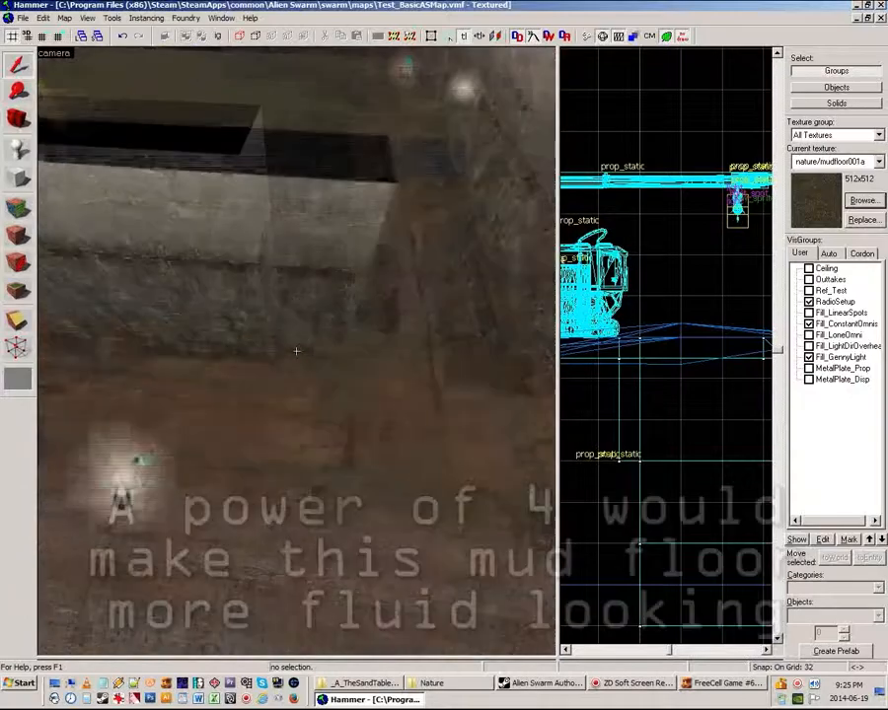
{"action": "key", "text": "s"}
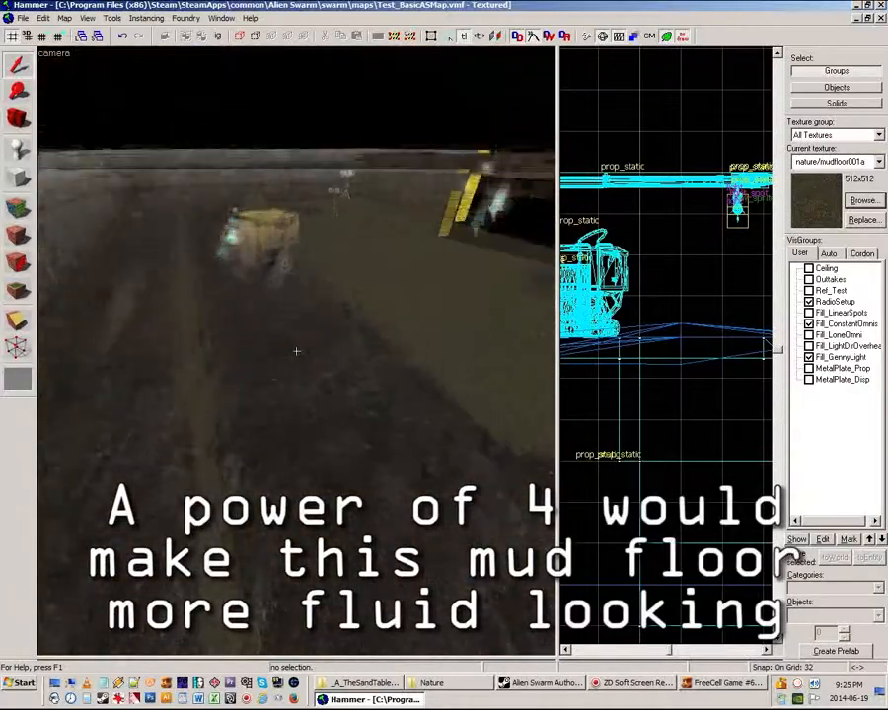
{"action": "key", "text": "w"}
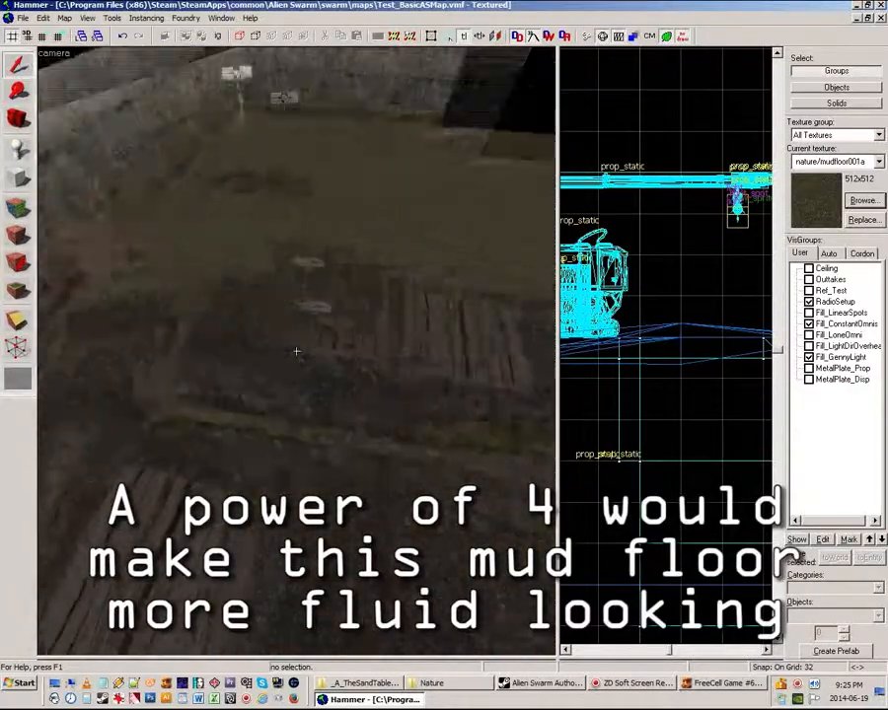
{"action": "key", "text": "s"}
{"action": "key", "text": "z"}
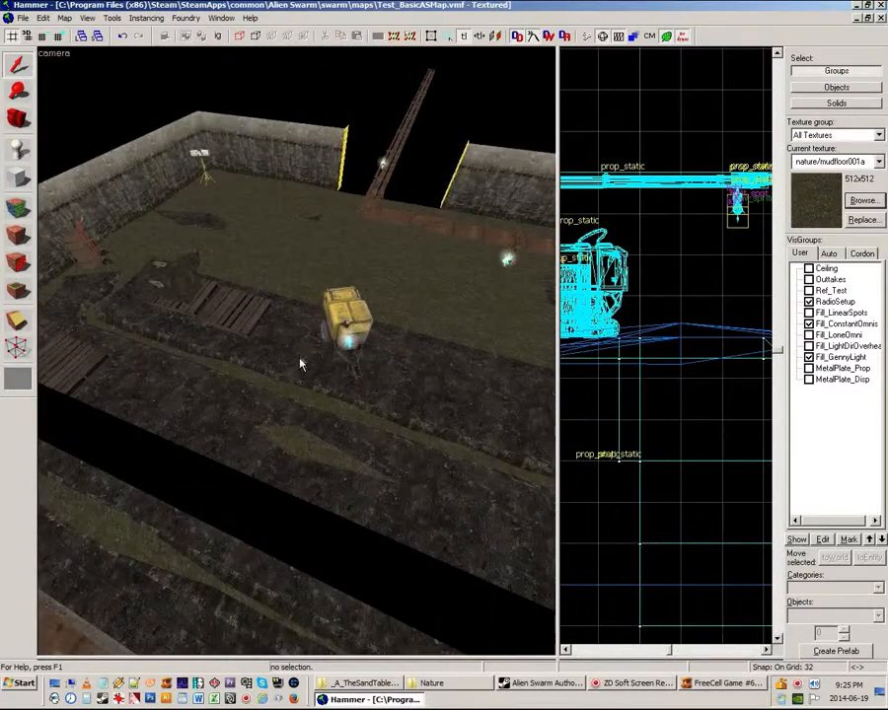
{"action": "key", "text": "z"}
{"action": "key", "text": "w"}
{"action": "key", "text": "z"}
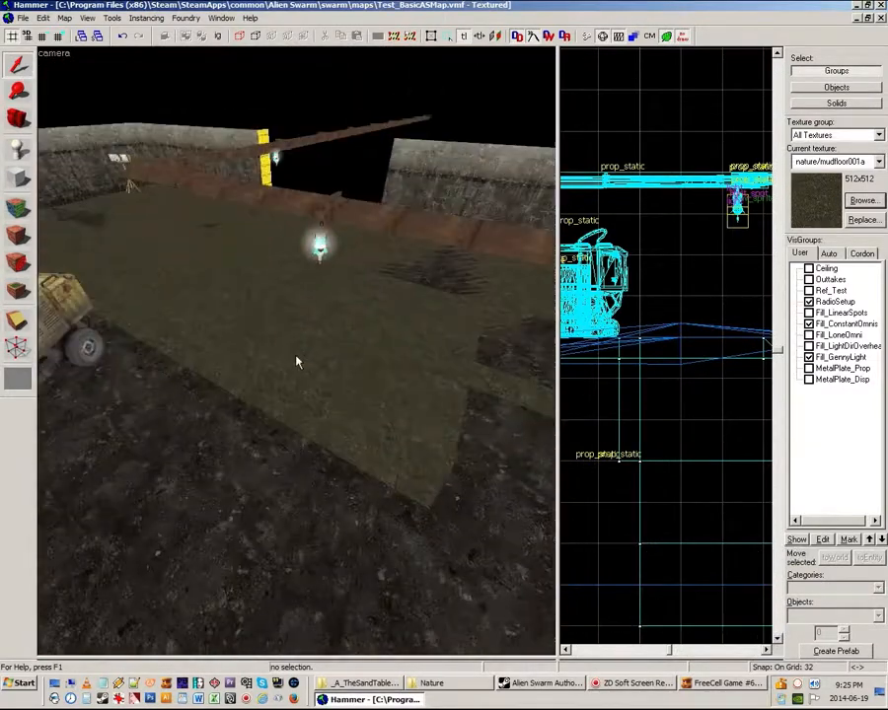
Step: Select the mud floor displacement to check its coverage across the map, and clear the selection
{"action": "left_click", "coordinate": [288, 365]}
{"action": "key", "text": "s"}
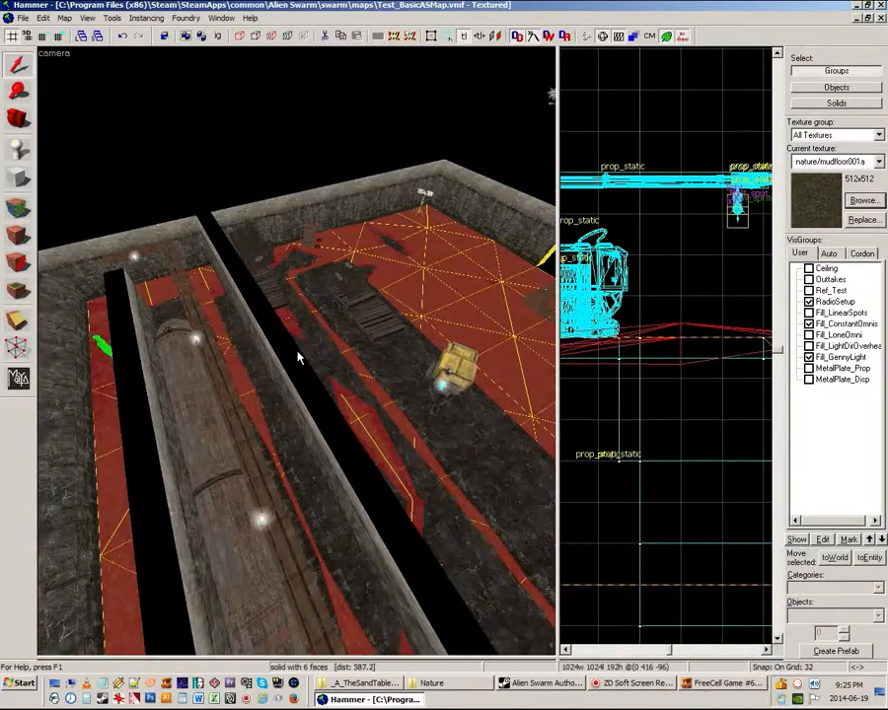
{"action": "key", "text": "Escape"}
Step: Inspect the mud channel between the dark ground strips up close, and select the mud floor displacement to view its extent
{"action": "key", "text": "z"}
{"action": "key", "text": "w"}
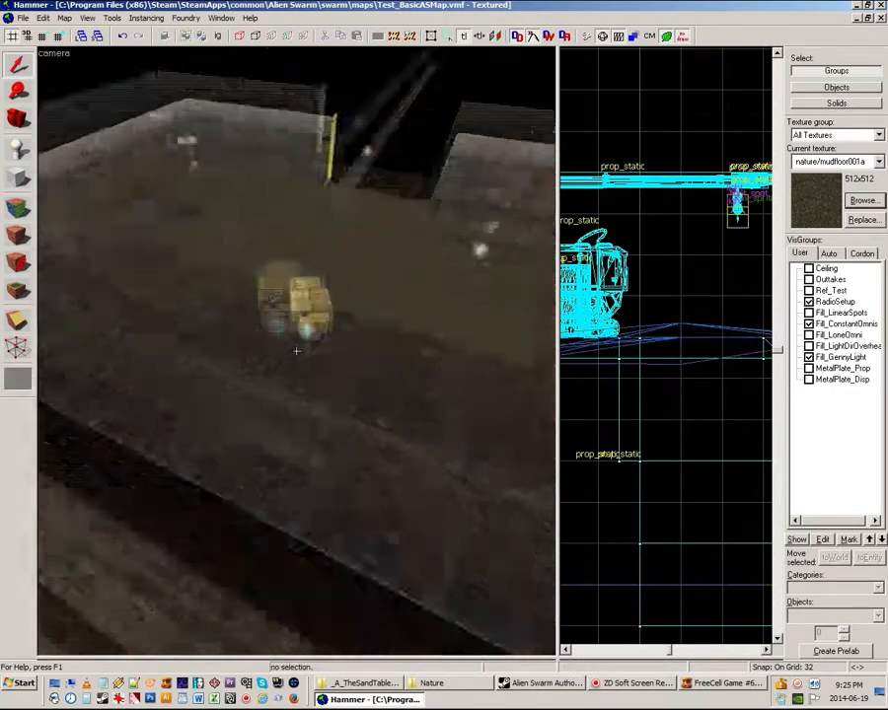
{"action": "key", "text": "w"}
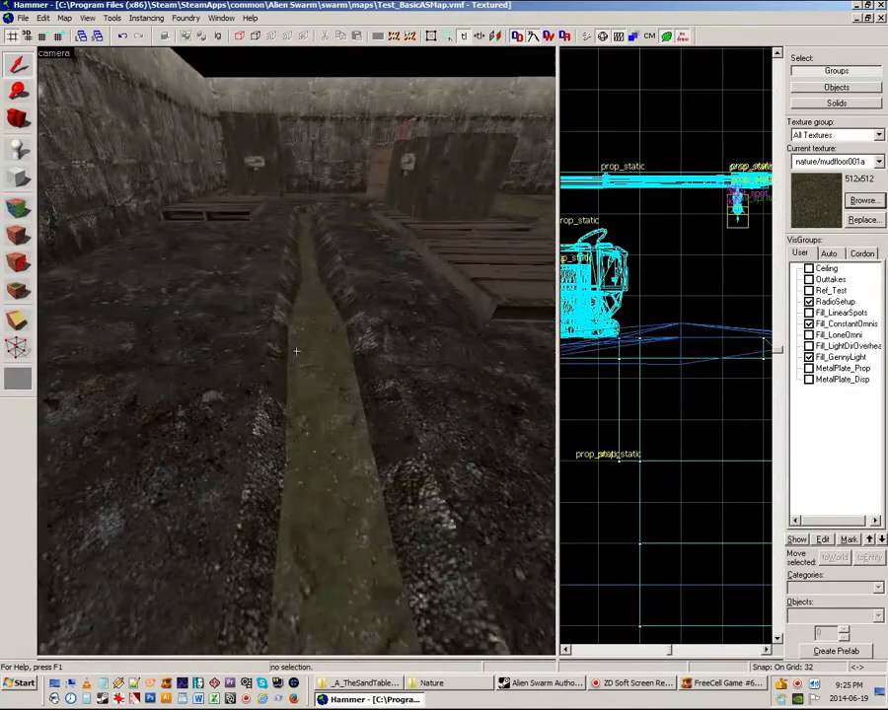
{"action": "key", "text": "z"}
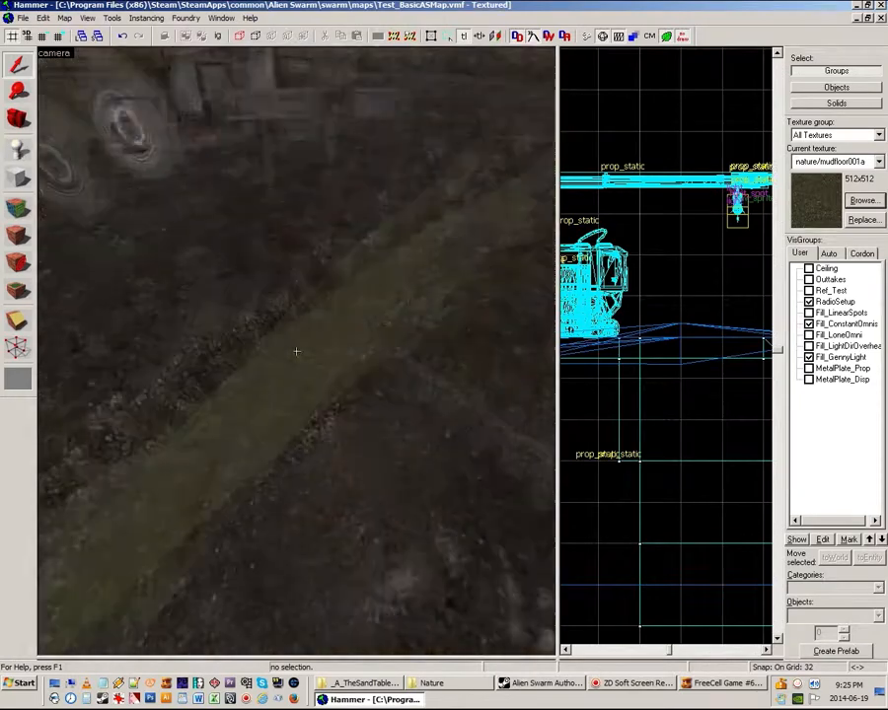
{"action": "key", "text": "w"}
{"action": "key", "text": "w"}
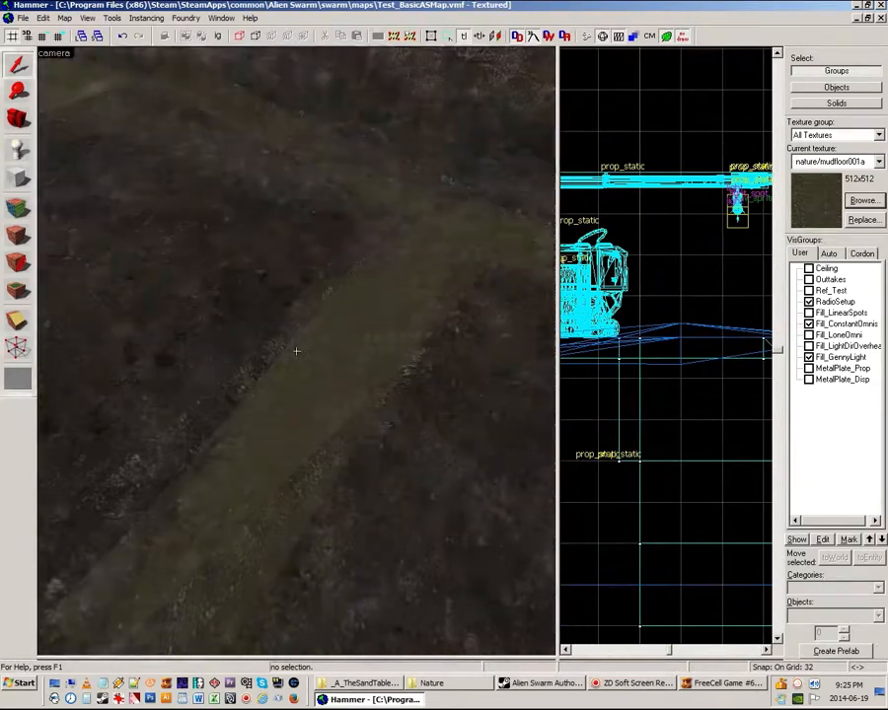
{"action": "key", "text": "z"}
{"action": "left_click", "coordinate": [335, 332]}
{"action": "scroll", "coordinate": [335, 332], "scroll_direction": "down", "scroll_amount": 5}
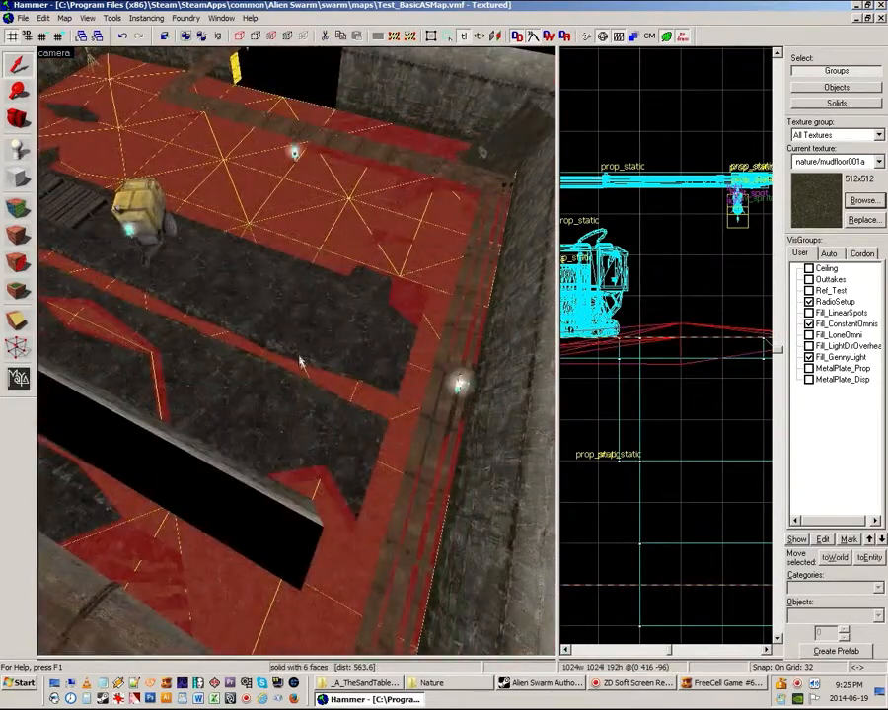